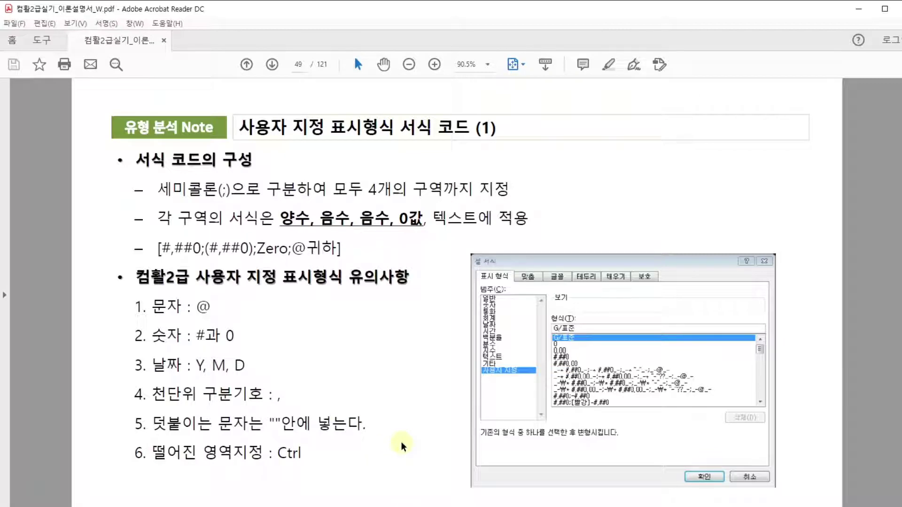
# Step: Look through the custom number format code notes on pages 50 and 51, and return to page 49
pyautogui.press('pagedown')
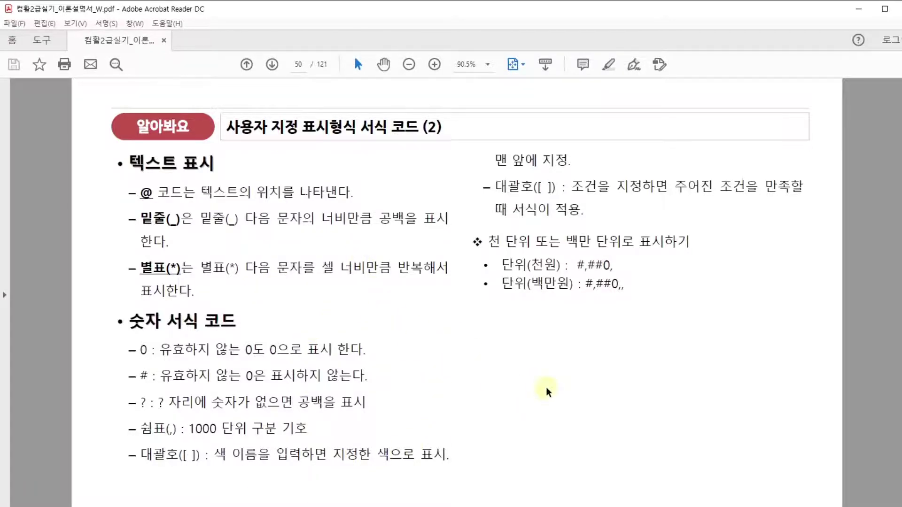
pyautogui.press('pagedown')
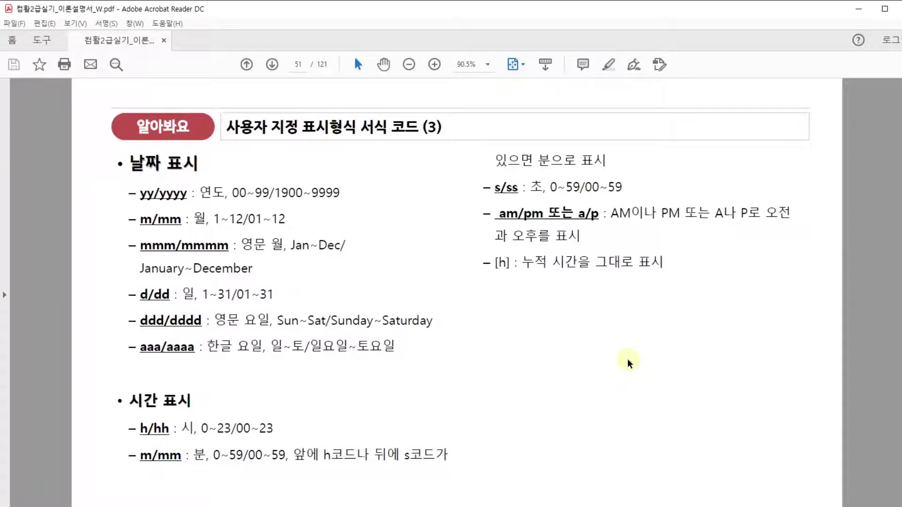
pyautogui.press('Left')
pyautogui.press('Left')
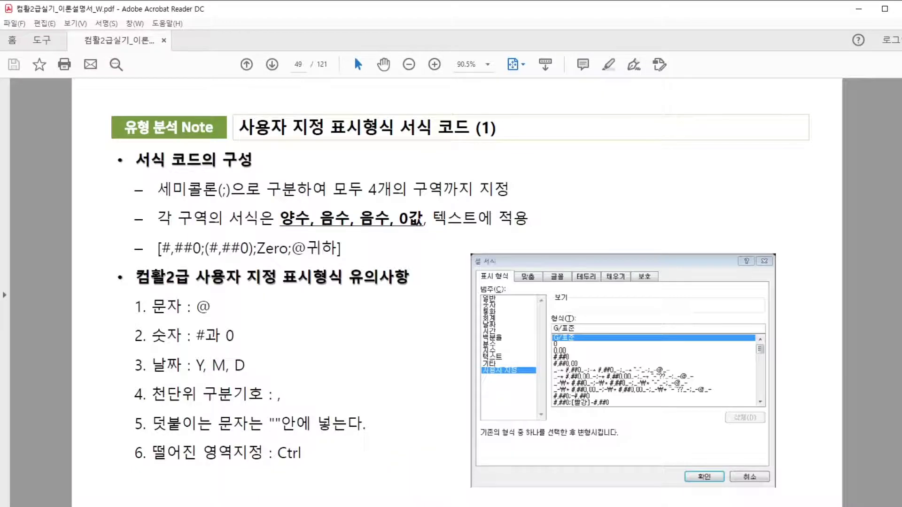
# Step: Switch to the Excel workbook and open the 연습_숫자 sheet
pyautogui.hotkey('alt', 'Tab')
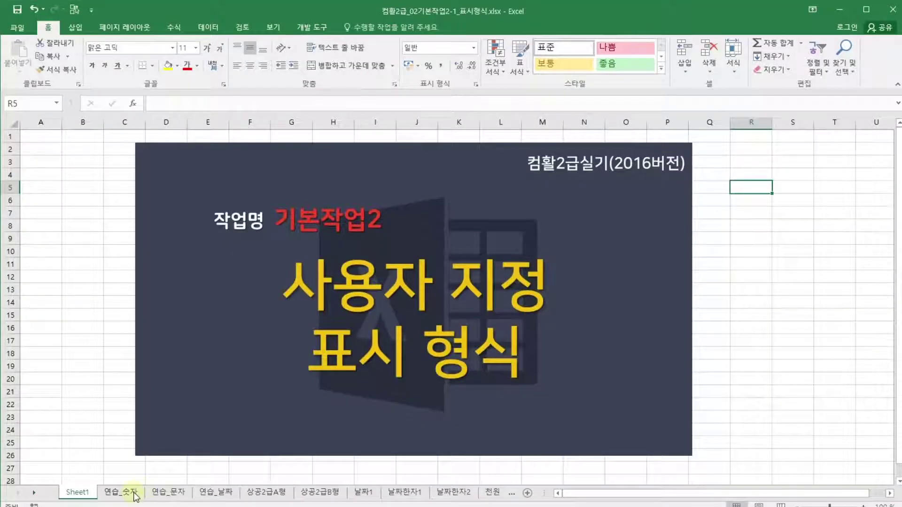
pyautogui.click(133, 494)
pyautogui.click(534, 421)
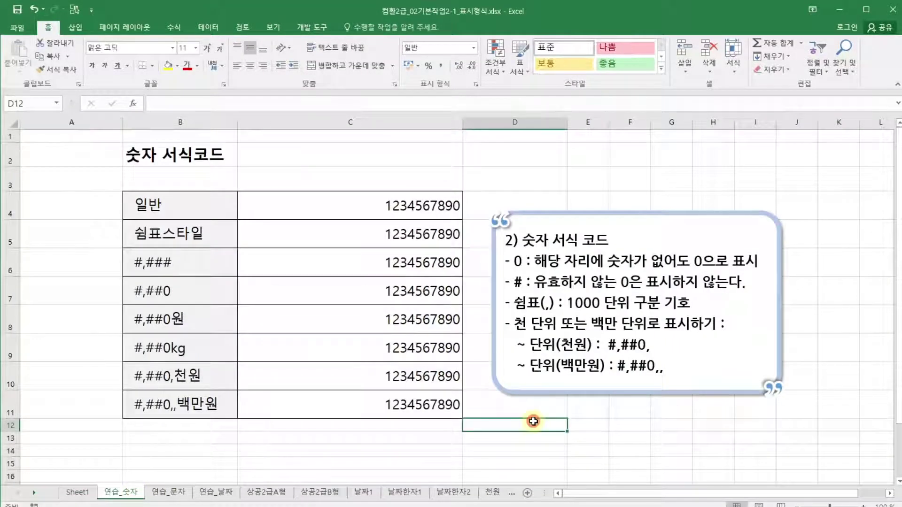
pyautogui.click(521, 153)
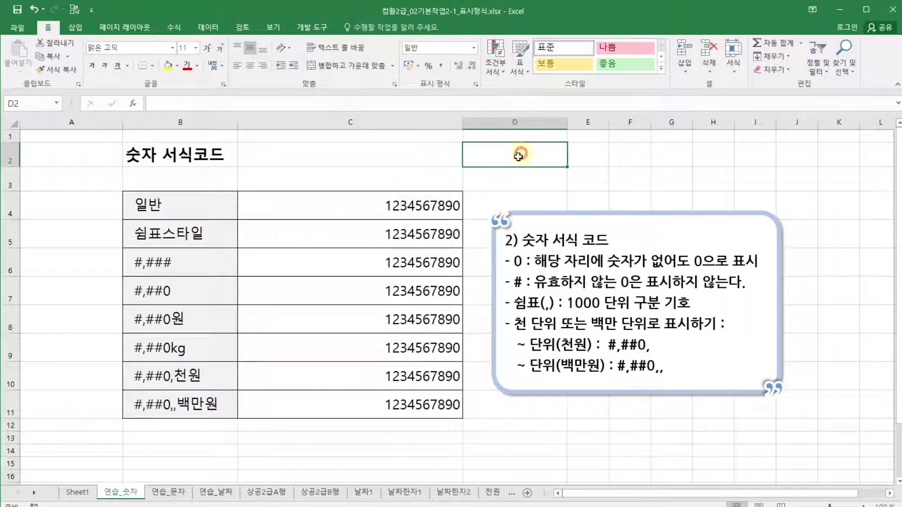
pyautogui.moveTo(380, 206); pyautogui.dragTo(406, 397)
pyautogui.click(527, 152)
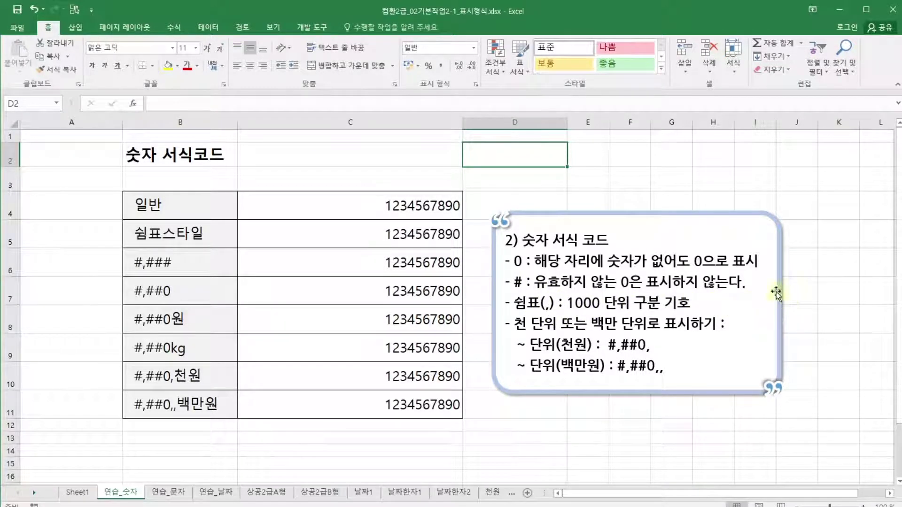
# Step: Apply the comma style to the number in cell C5 and select cell C6
pyautogui.click(199, 210)
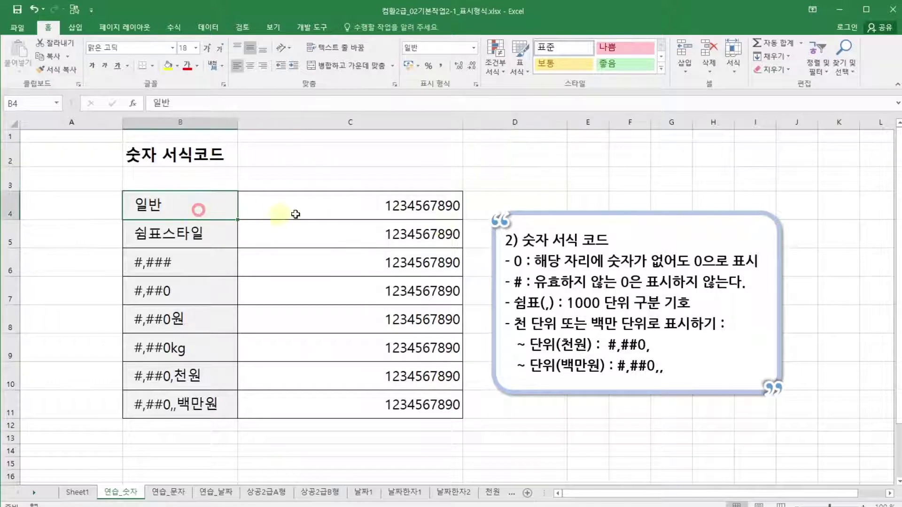
pyautogui.click(303, 213)
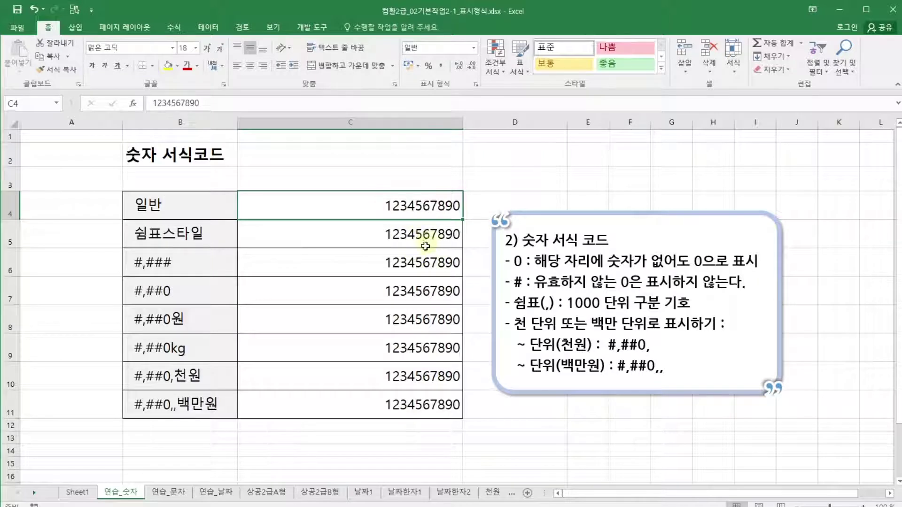
pyautogui.click(435, 237)
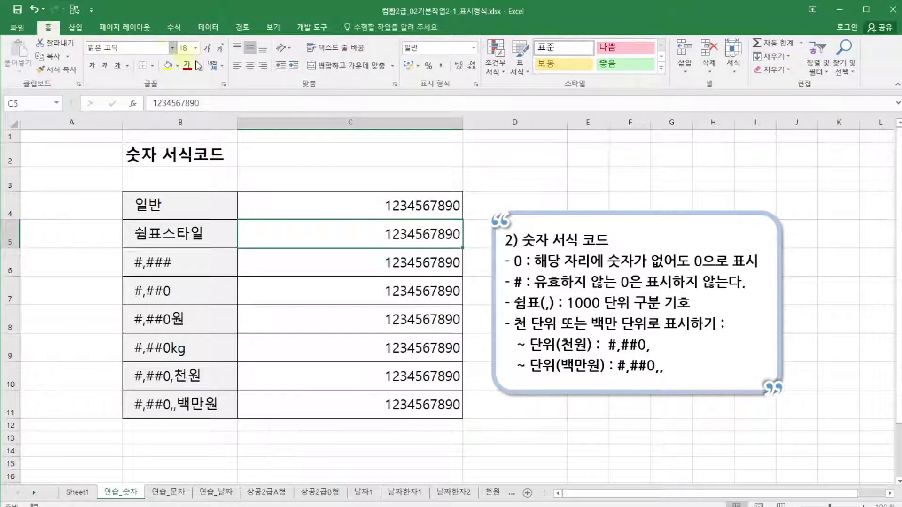
pyautogui.click(442, 67)
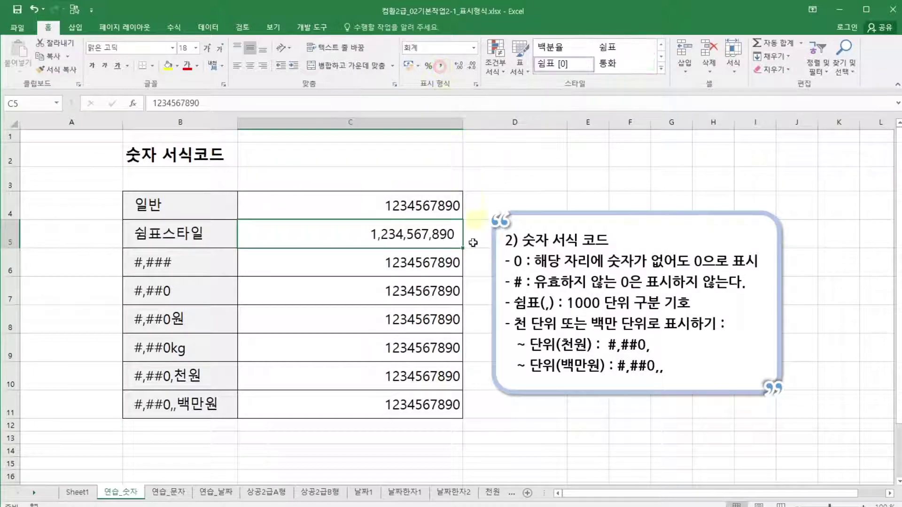
pyautogui.click(484, 203)
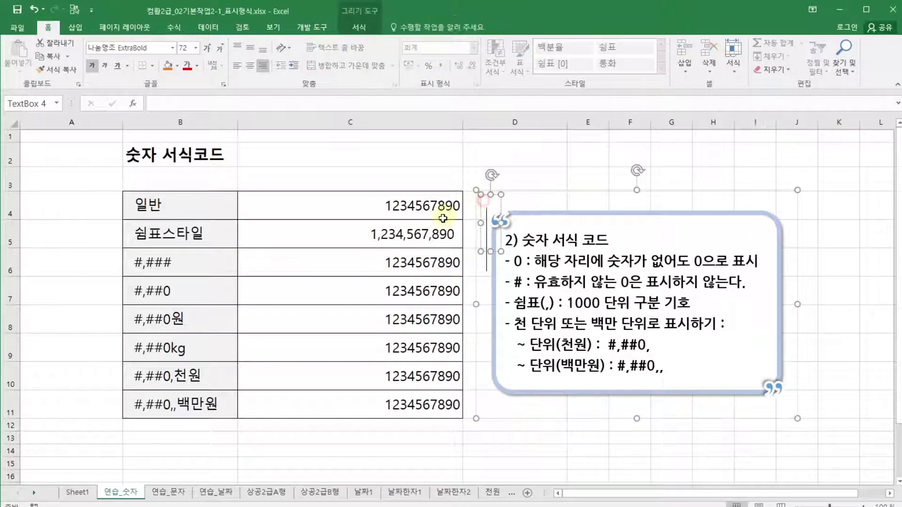
pyautogui.click(473, 170)
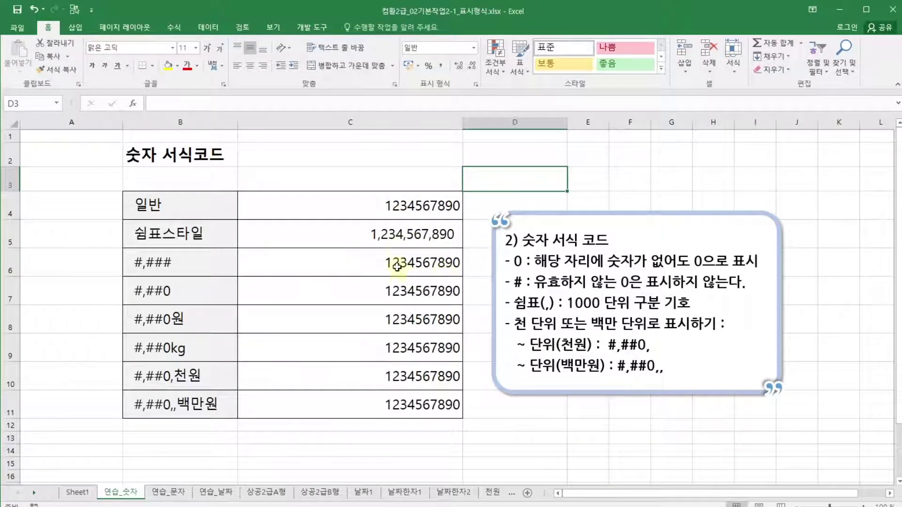
pyautogui.click(404, 239)
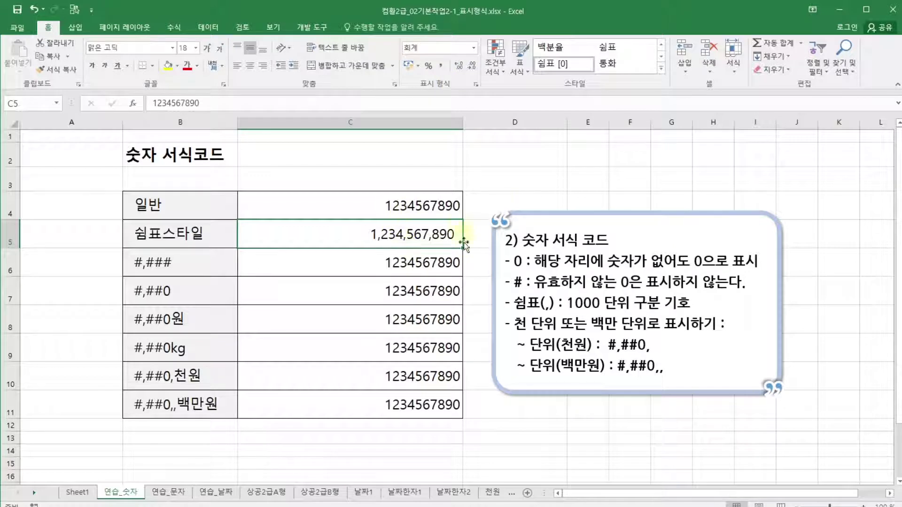
pyautogui.click(505, 184)
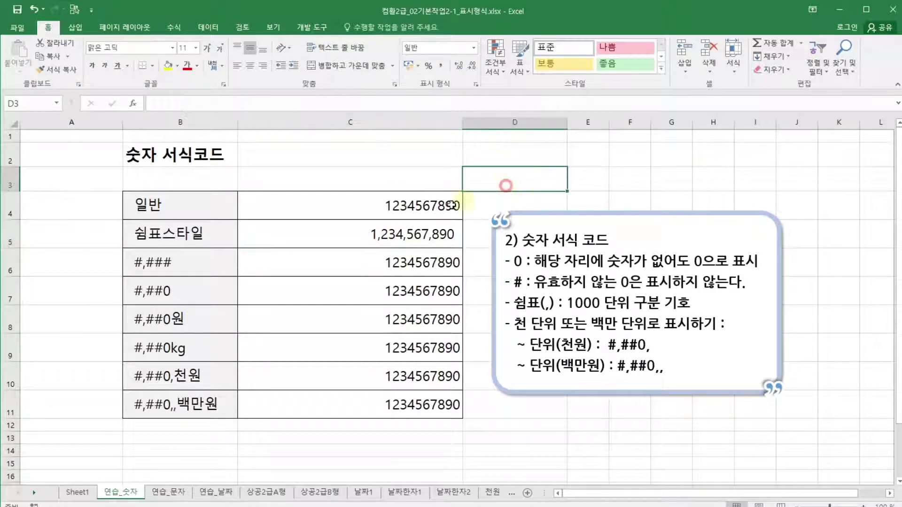
pyautogui.click(310, 260)
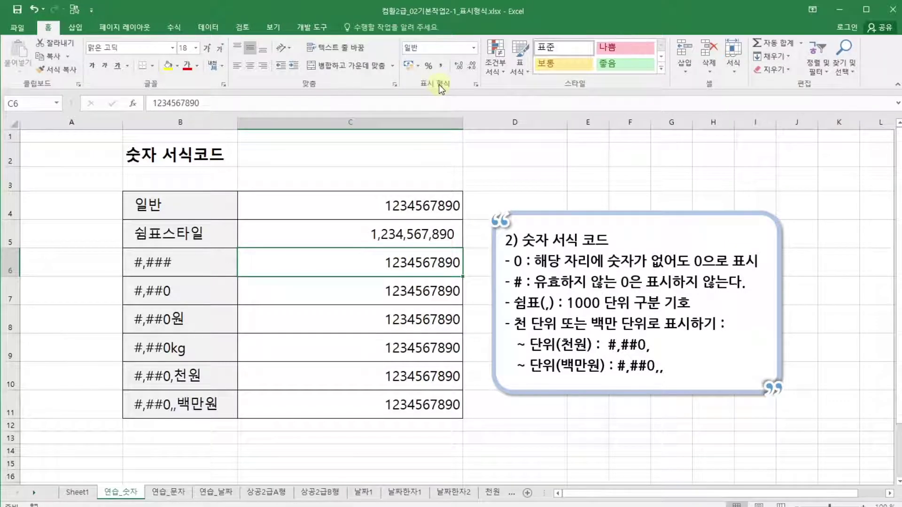
pyautogui.click(476, 48)
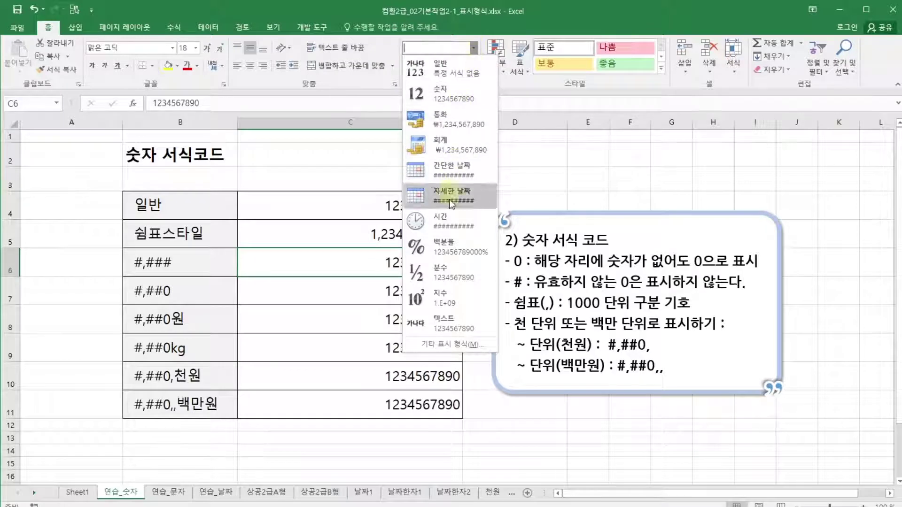
pyautogui.click(454, 346)
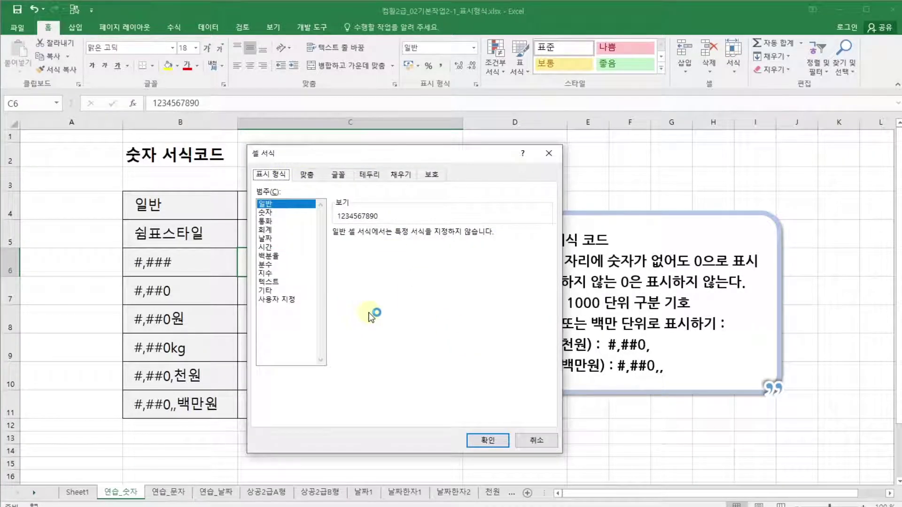
pyautogui.click(546, 154)
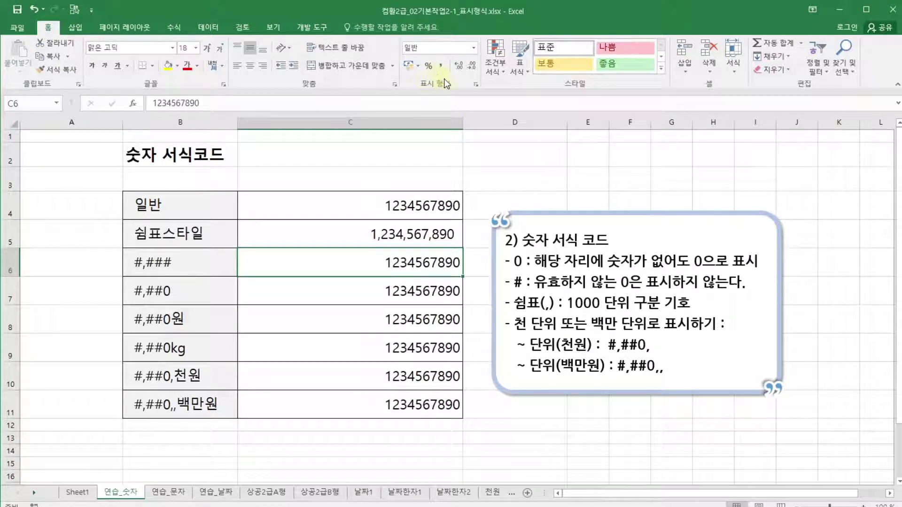
# Step: Apply the custom number format #,### to cell C6, keeping the format dialog clear of the number table
pyautogui.click(477, 88)
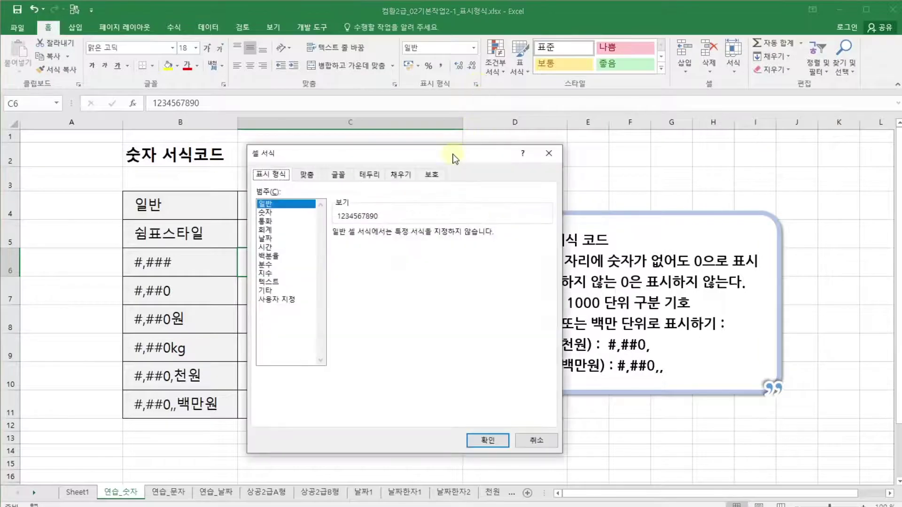
pyautogui.moveTo(452, 153); pyautogui.dragTo(607, 139)
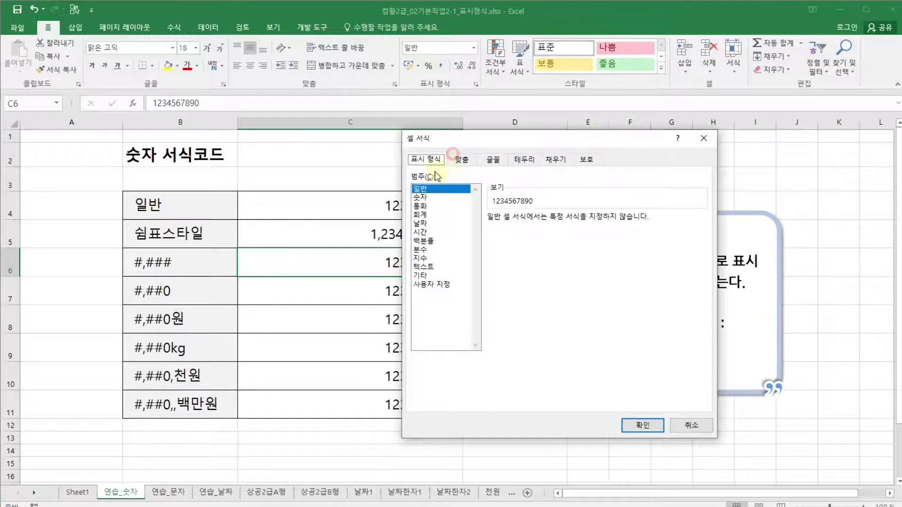
pyautogui.moveTo(485, 141); pyautogui.dragTo(566, 151)
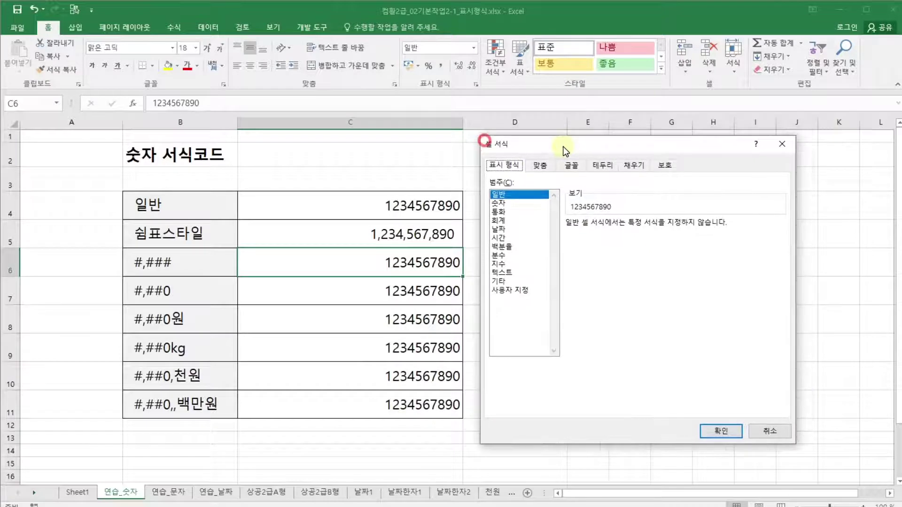
pyautogui.click(508, 290)
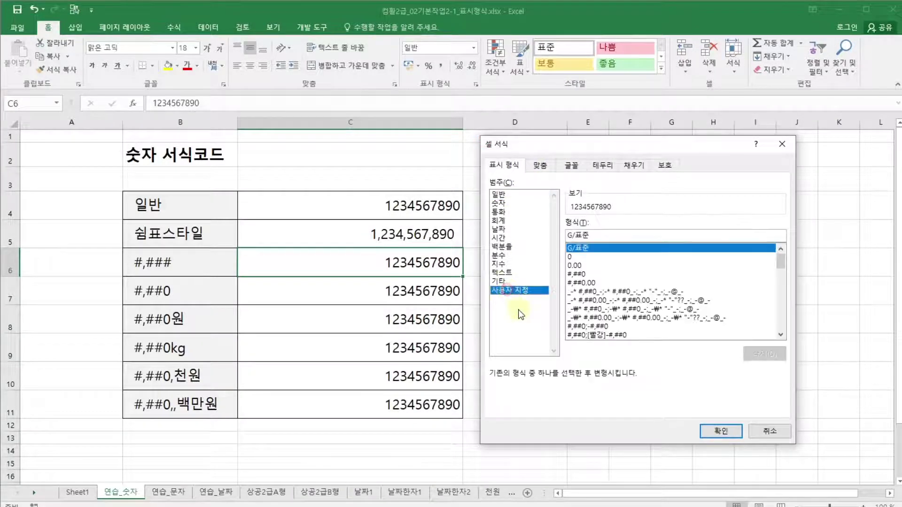
pyautogui.click(595, 235)
pyautogui.press('BackSpace')
pyautogui.press('BackSpace')
pyautogui.press('BackSpace')
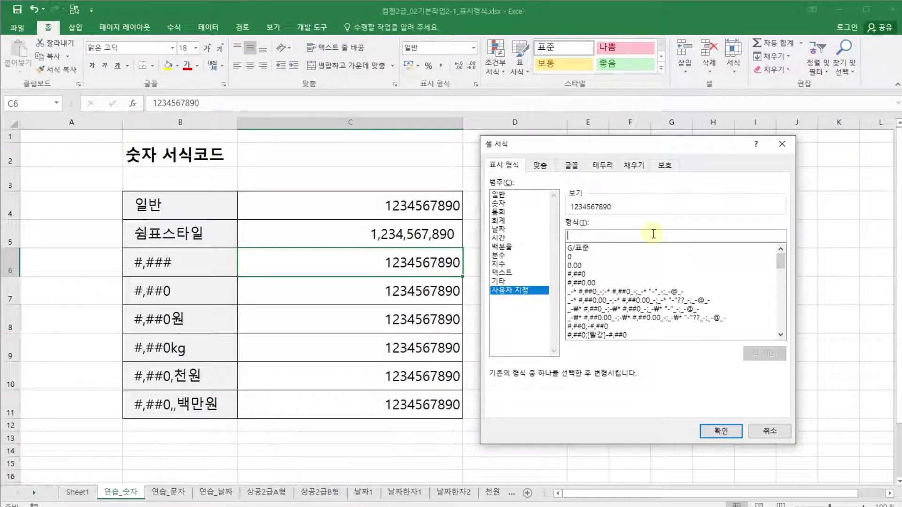
pyautogui.write('#,#')
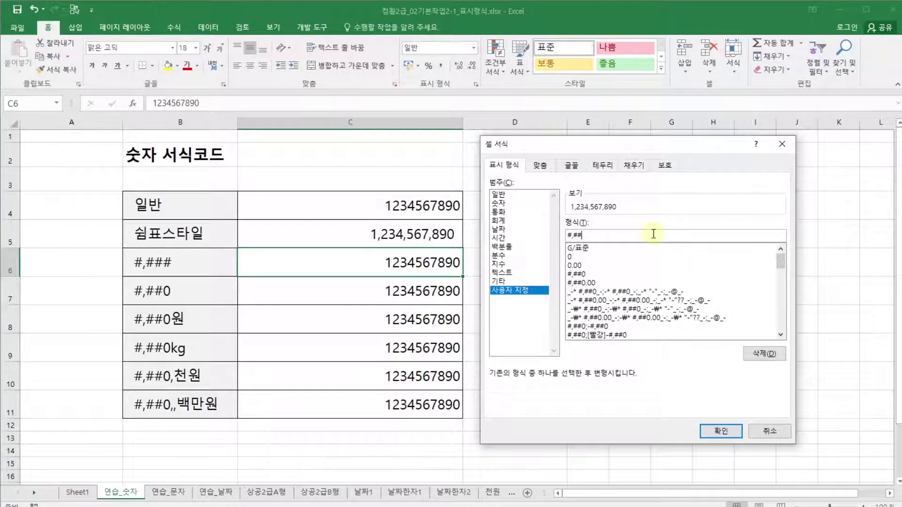
pyautogui.write('##')
pyautogui.click(719, 433)
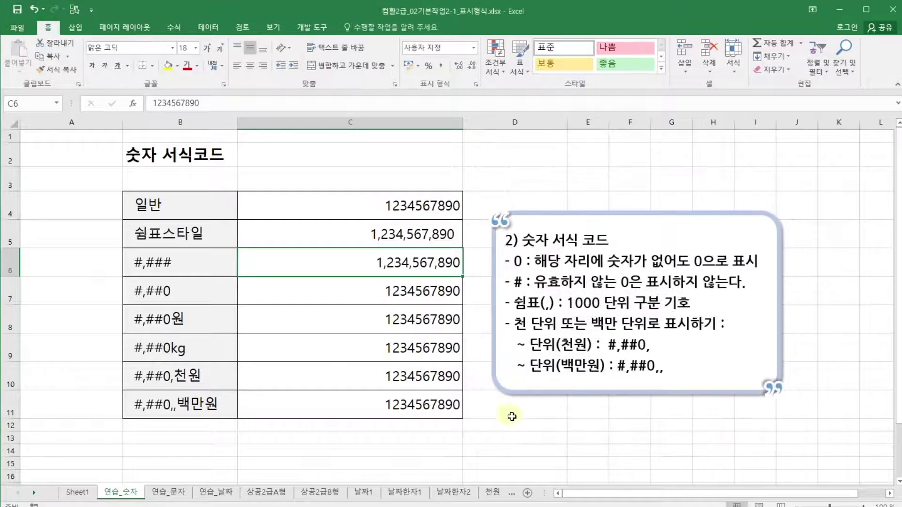
pyautogui.click(512, 421)
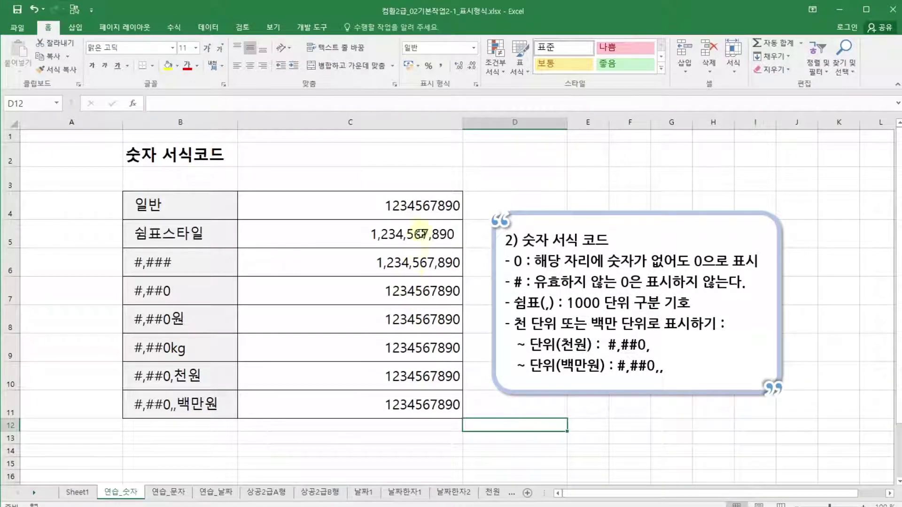
pyautogui.click(453, 232)
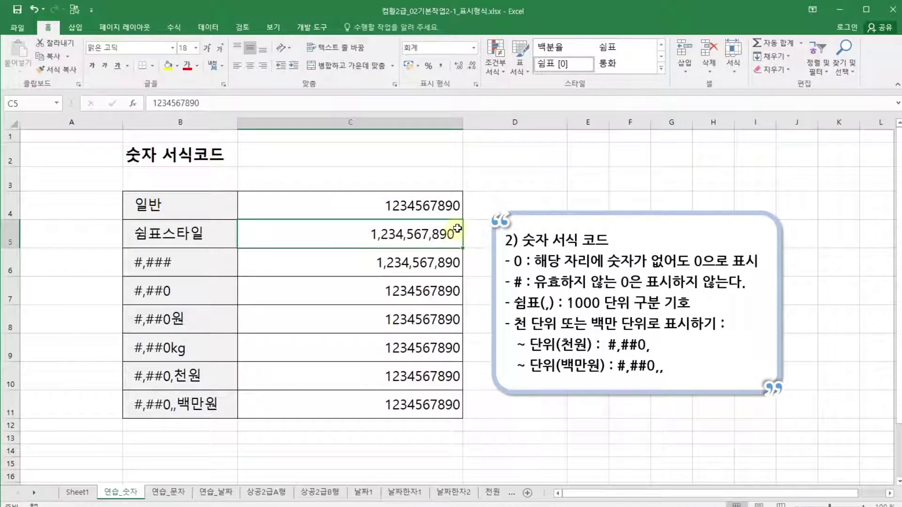
pyautogui.click(323, 267)
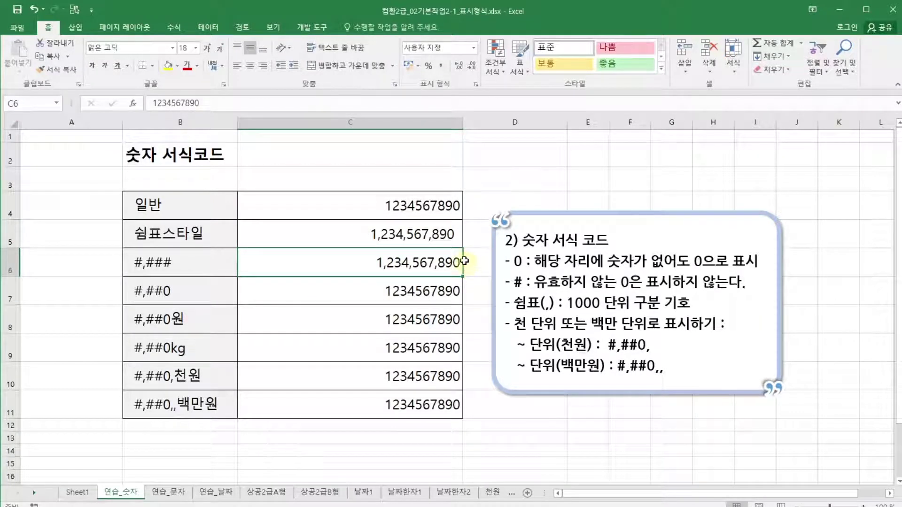
pyautogui.click(450, 235)
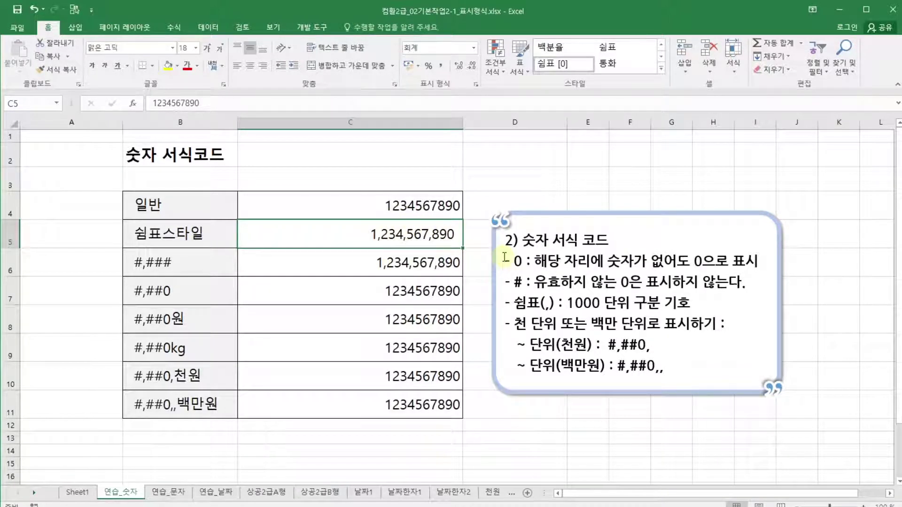
# Step: Apply the custom number format #,##0 to the number in cell C7
pyautogui.click(443, 289)
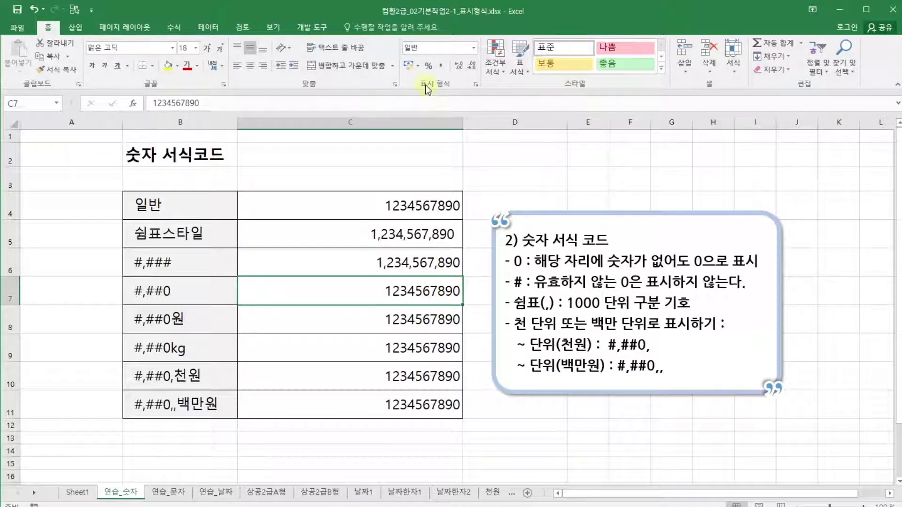
pyautogui.click(476, 84)
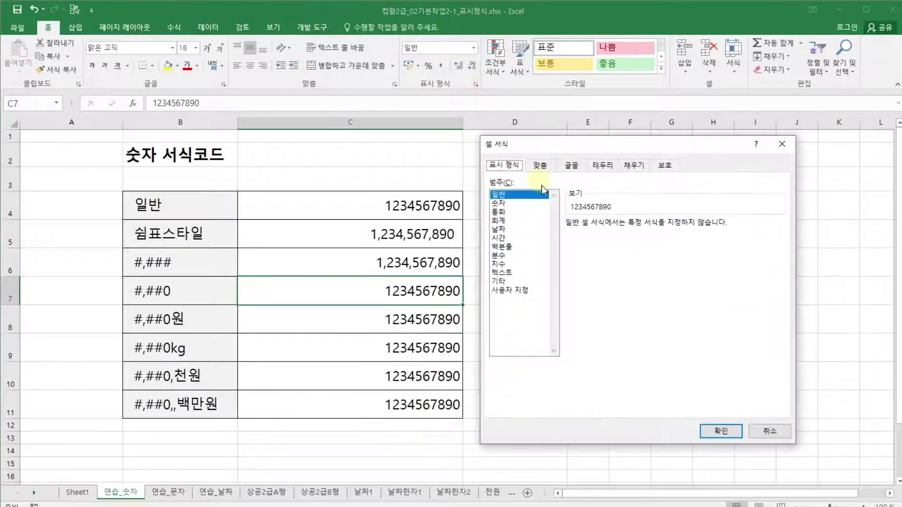
pyautogui.click(522, 290)
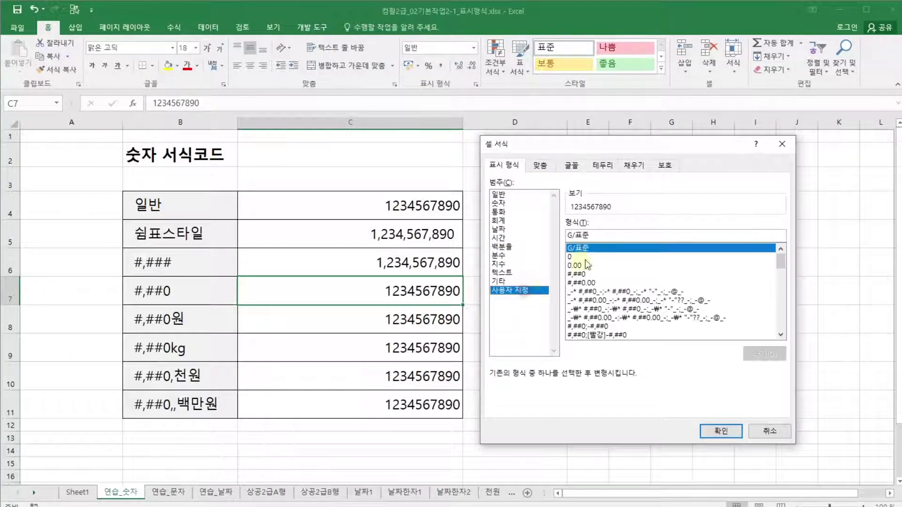
pyautogui.click(592, 239)
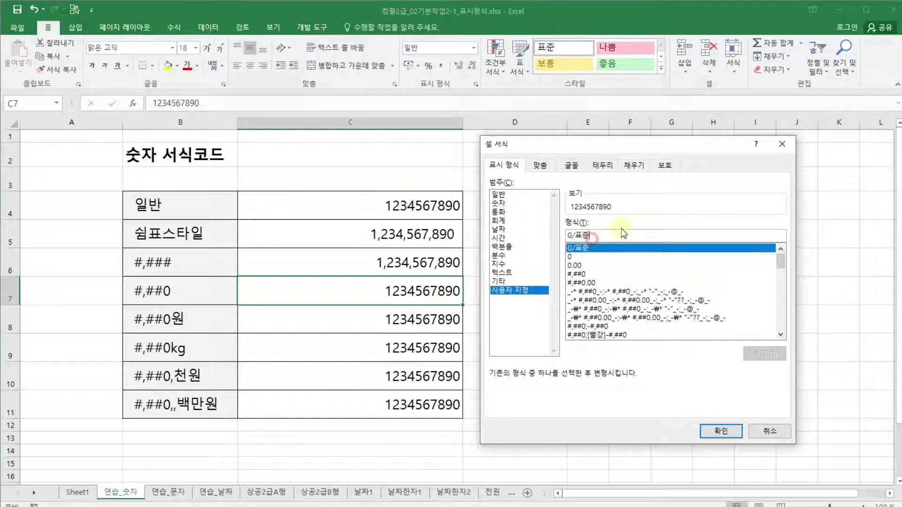
pyautogui.press('BackSpace')
pyautogui.press('BackSpace')
pyautogui.press('BackSpace')
pyautogui.press('BackSpace')
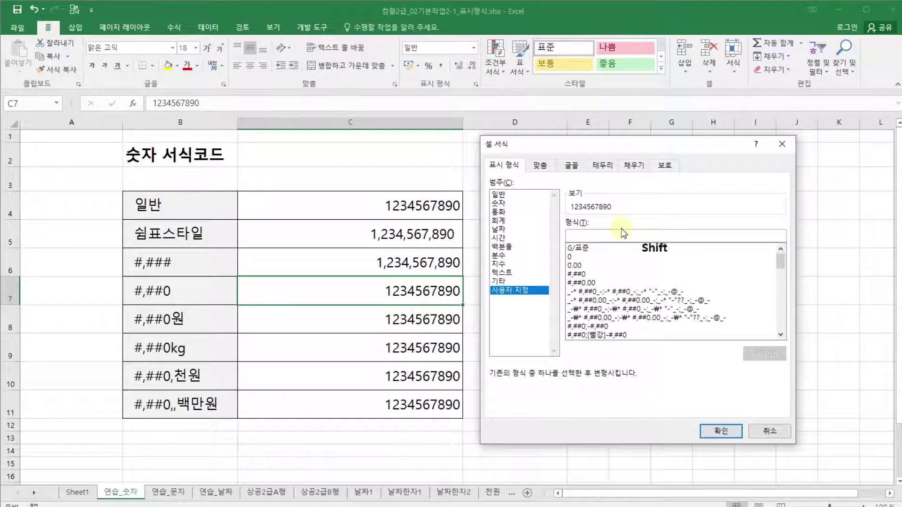
pyautogui.write('#,##0')
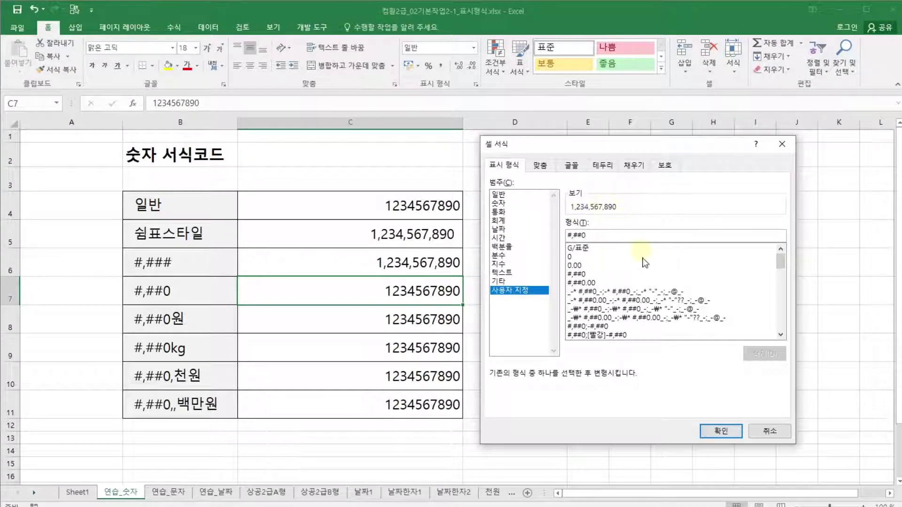
pyautogui.click(723, 430)
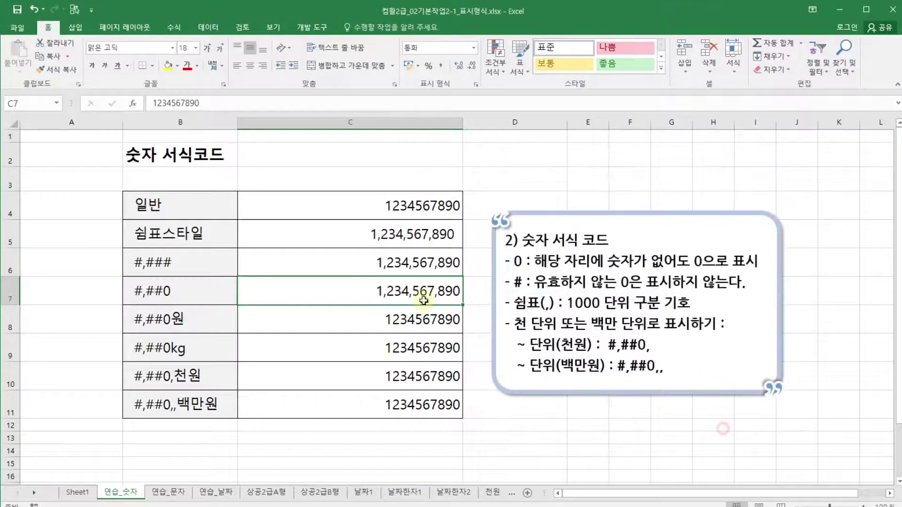
pyautogui.click(473, 264)
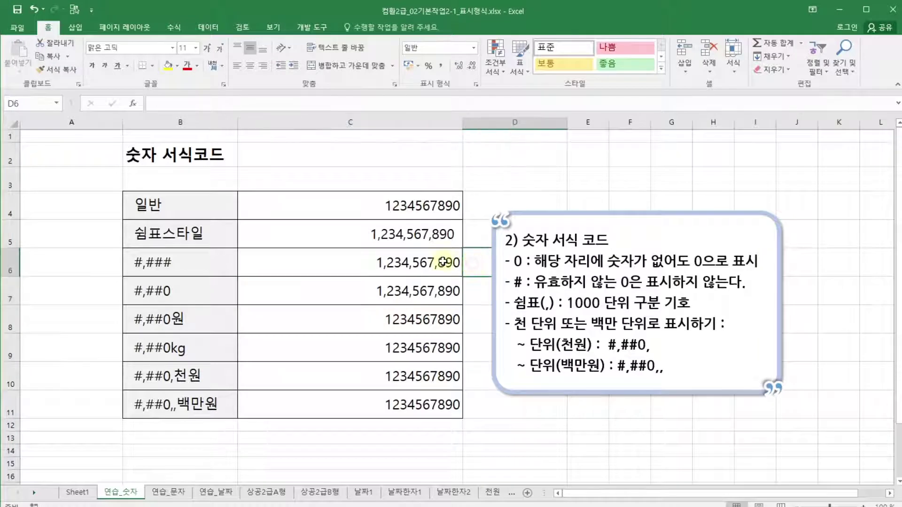
pyautogui.click(290, 262)
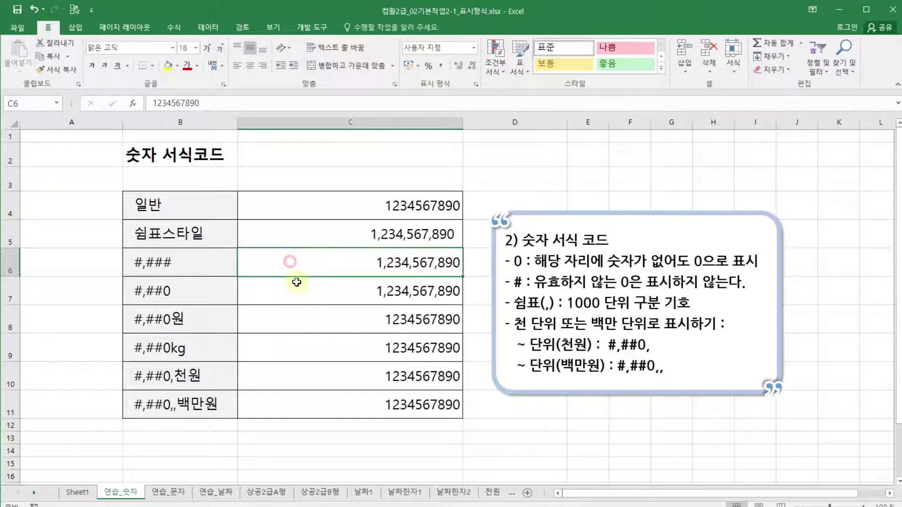
pyautogui.click(295, 282)
pyautogui.click(297, 265)
pyautogui.click(297, 284)
pyautogui.click(476, 267)
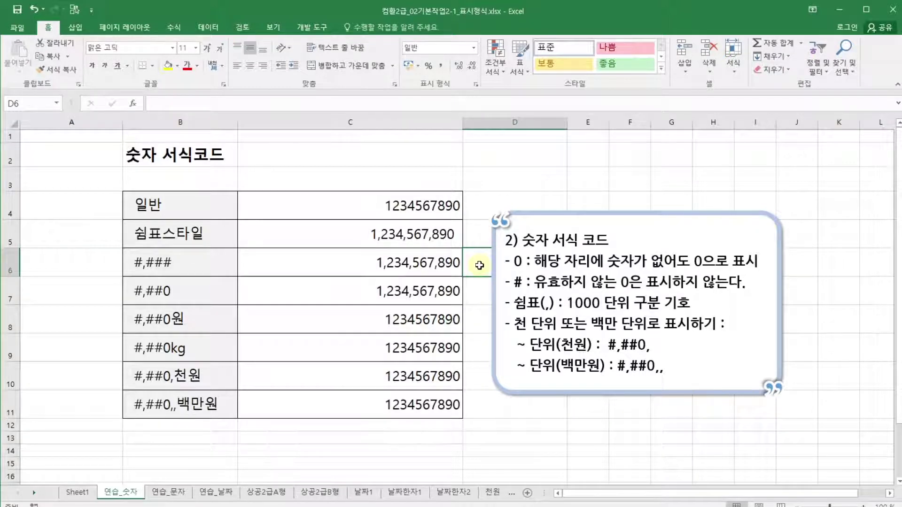
# Step: Replace the numbers in cells C6 and C7 with 0 and compare how the two formats display zero
pyautogui.click(372, 264)
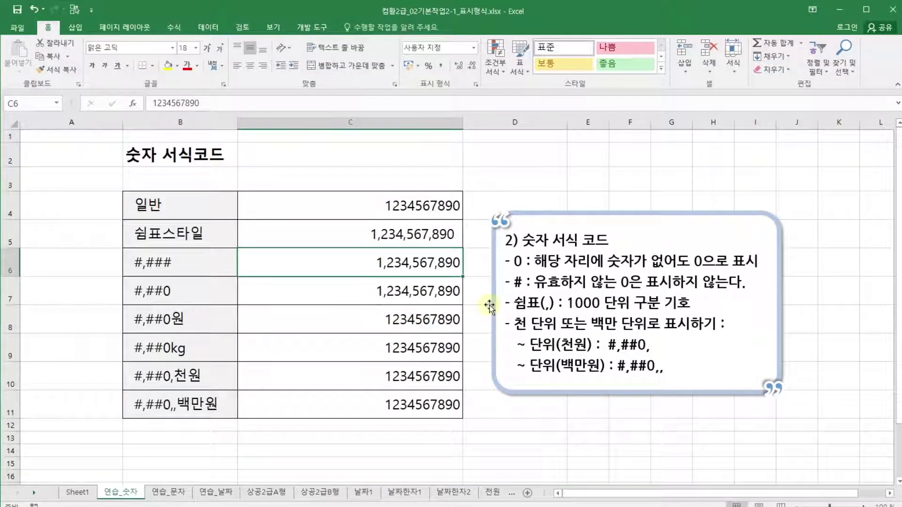
pyautogui.write('0')
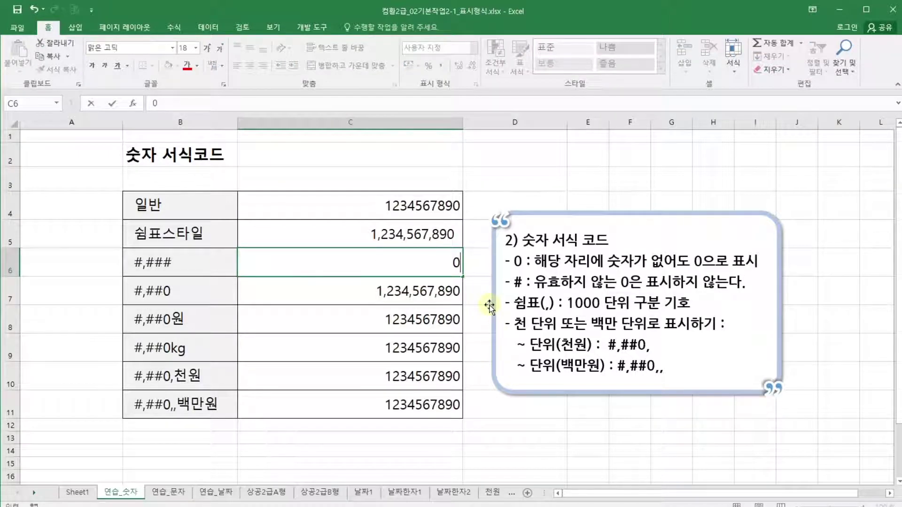
pyautogui.press('Return')
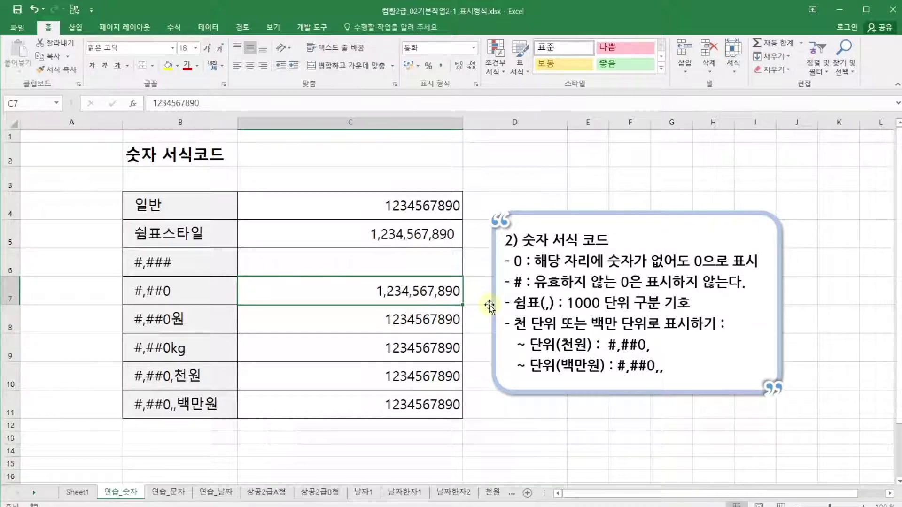
pyautogui.write('0')
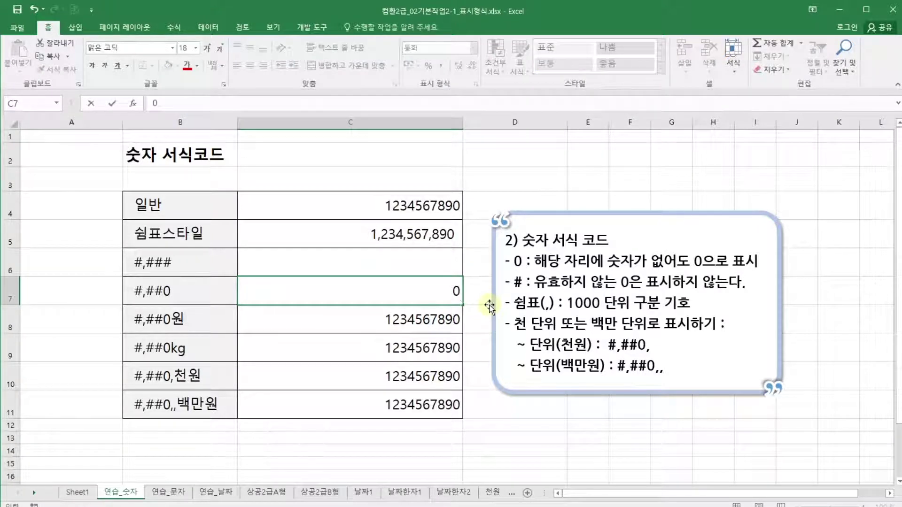
pyautogui.press('Return')
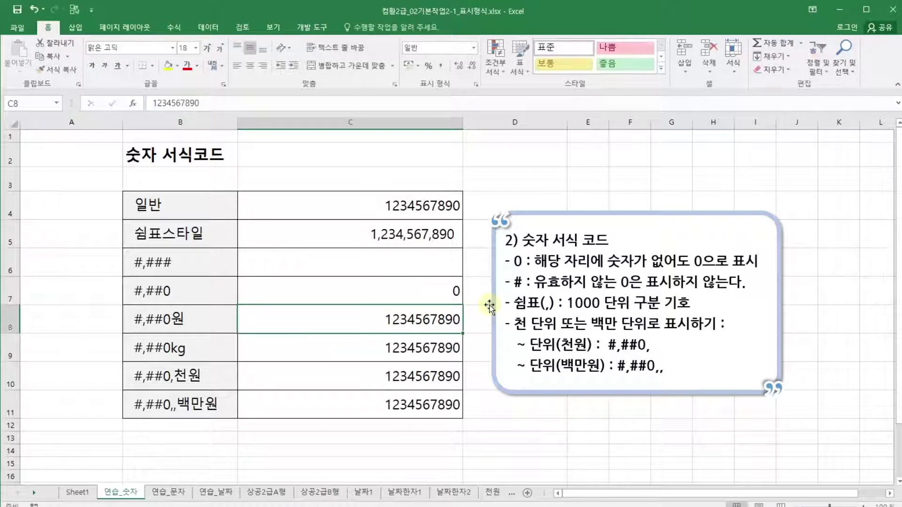
pyautogui.press('Up')
pyautogui.press('Up')
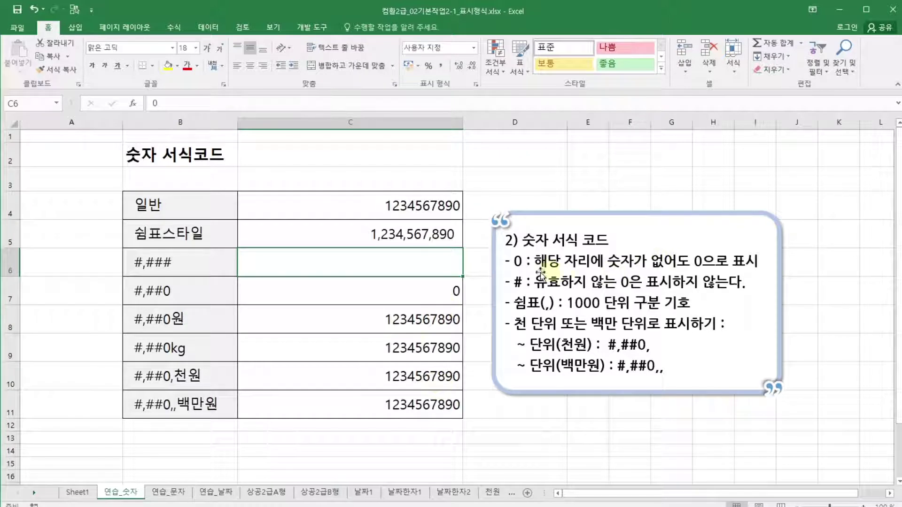
pyautogui.click(456, 292)
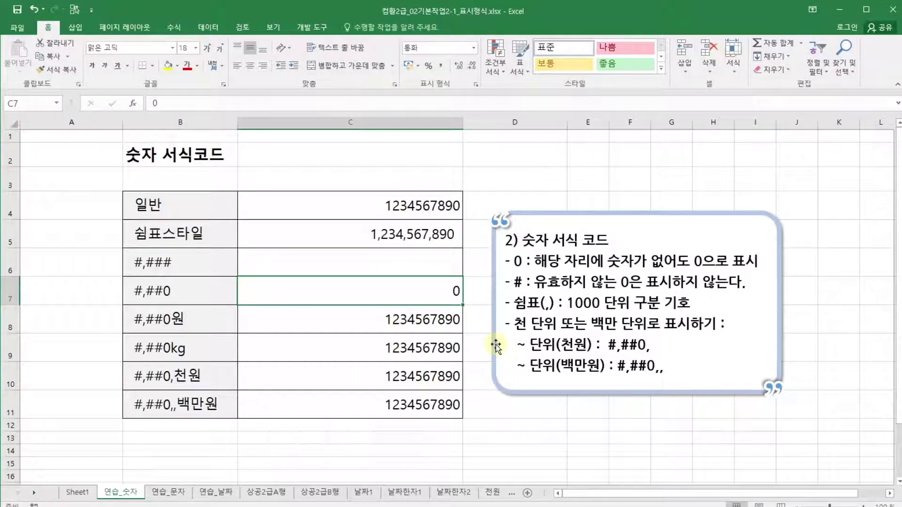
pyautogui.click(194, 299)
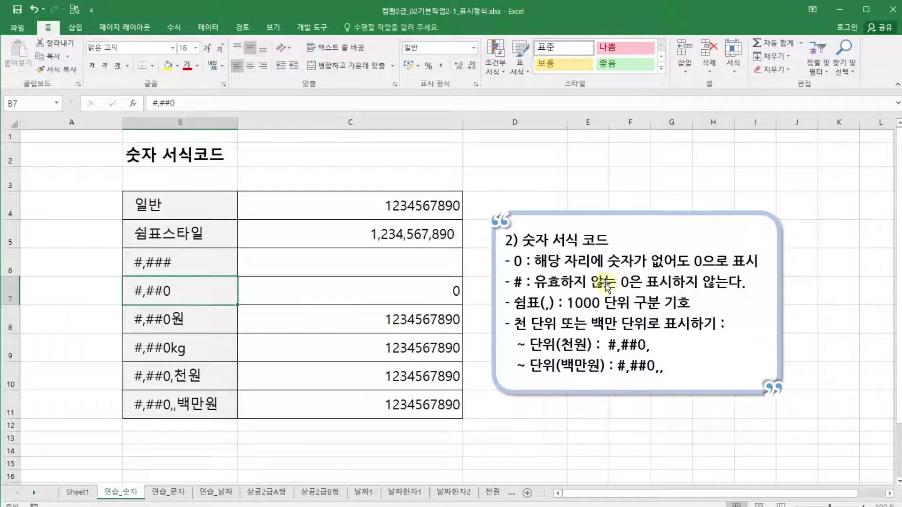
# Step: Enter 0 in the comma-style cell C5 and check how it is displayed beside its label
pyautogui.click(458, 235)
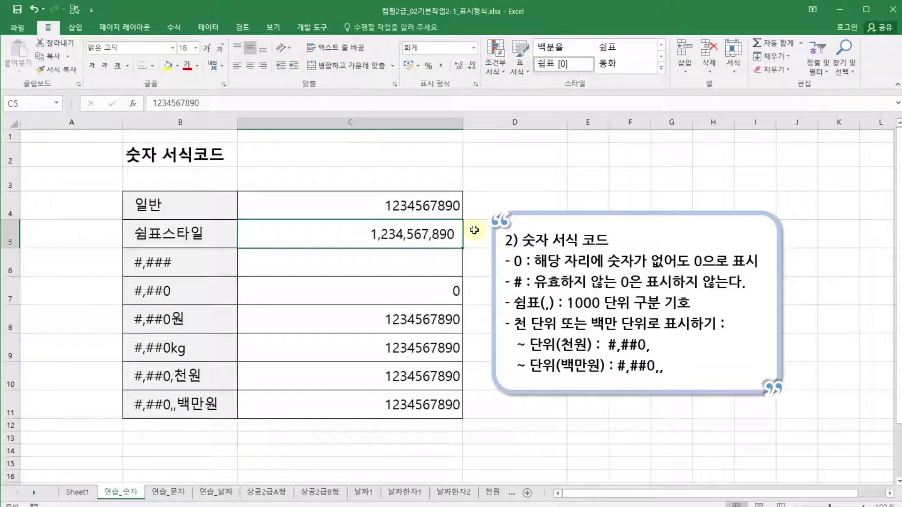
pyautogui.write('0')
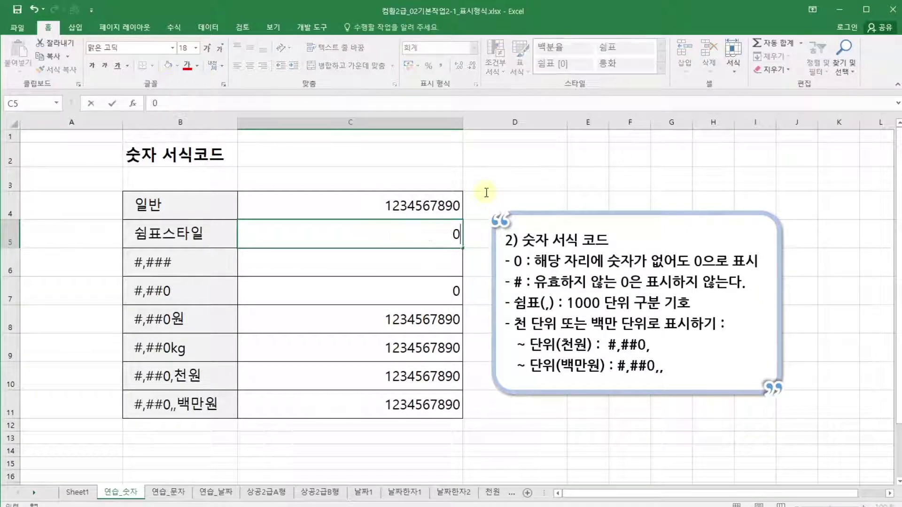
pyautogui.press('Return')
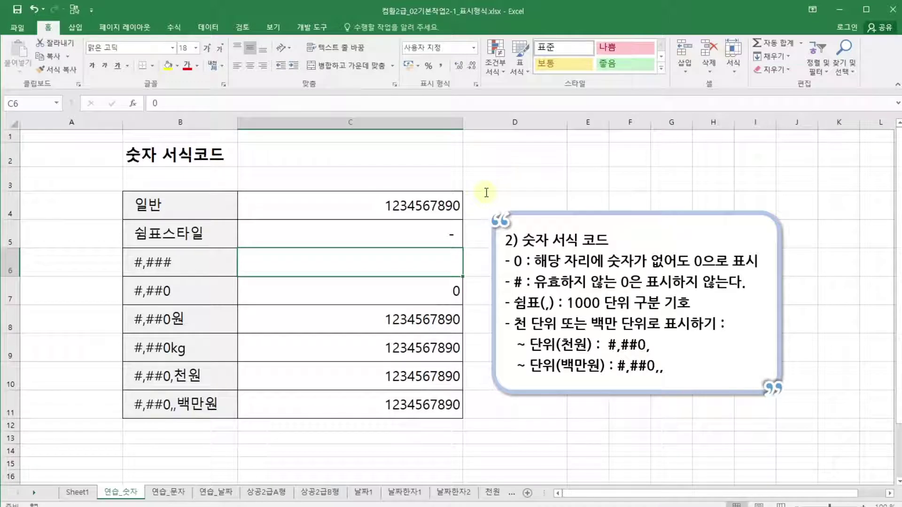
pyautogui.click(398, 233)
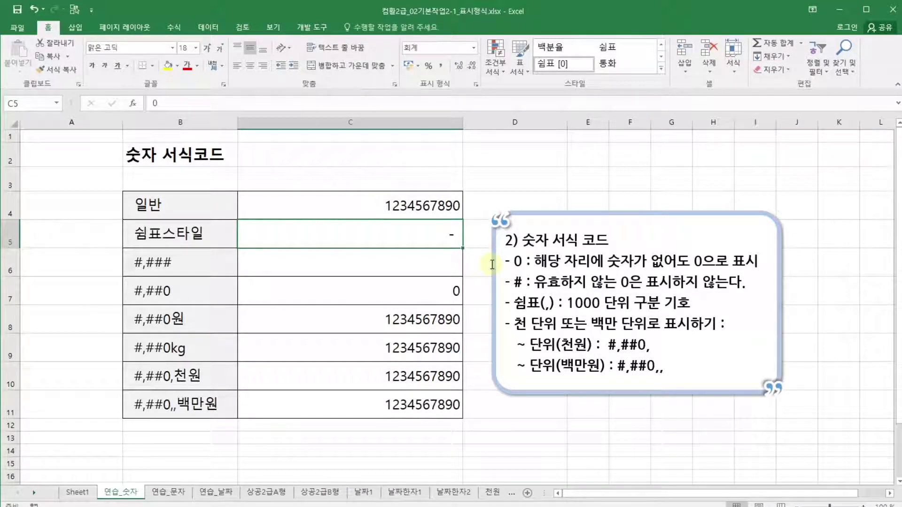
pyautogui.click(227, 237)
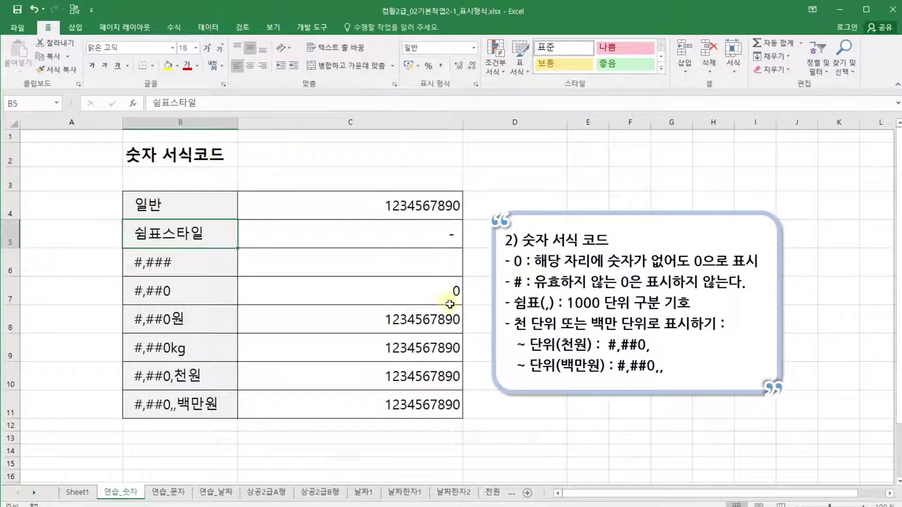
# Step: Enter #,##0원 as the custom number format code for cell C8
pyautogui.click(449, 325)
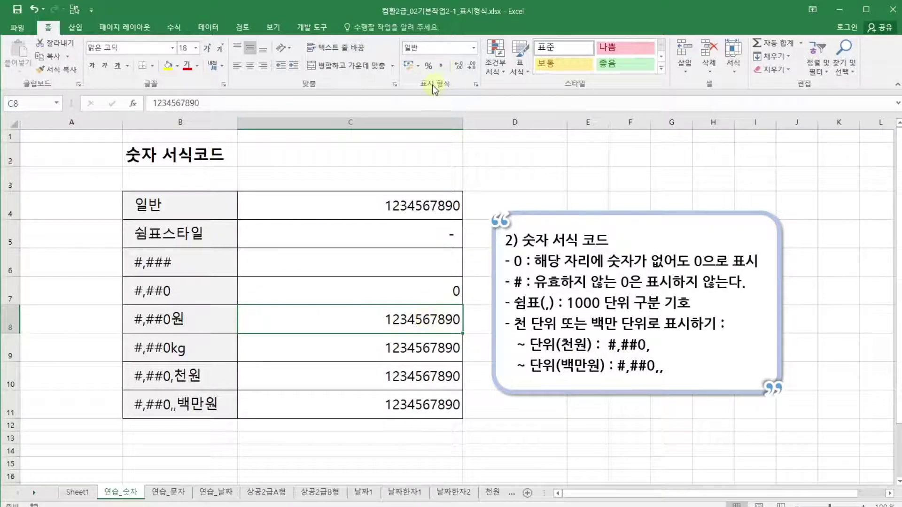
pyautogui.click(476, 83)
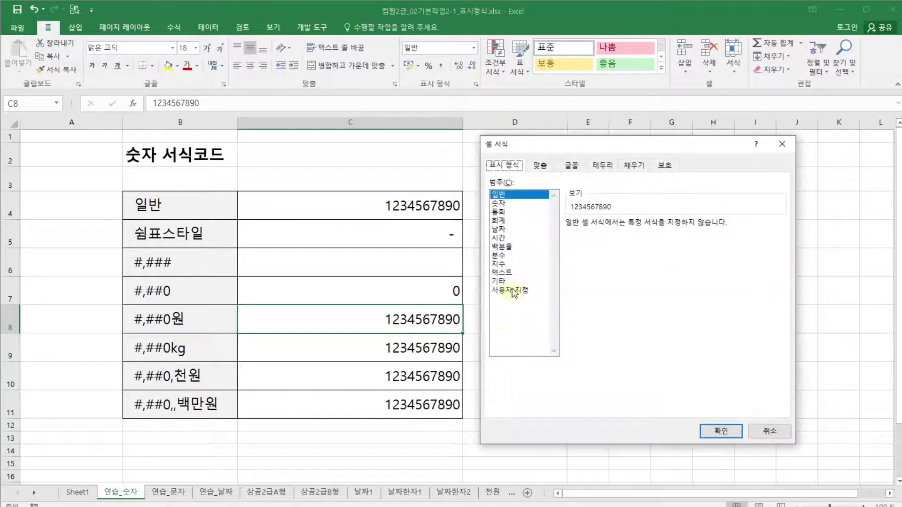
pyautogui.click(513, 291)
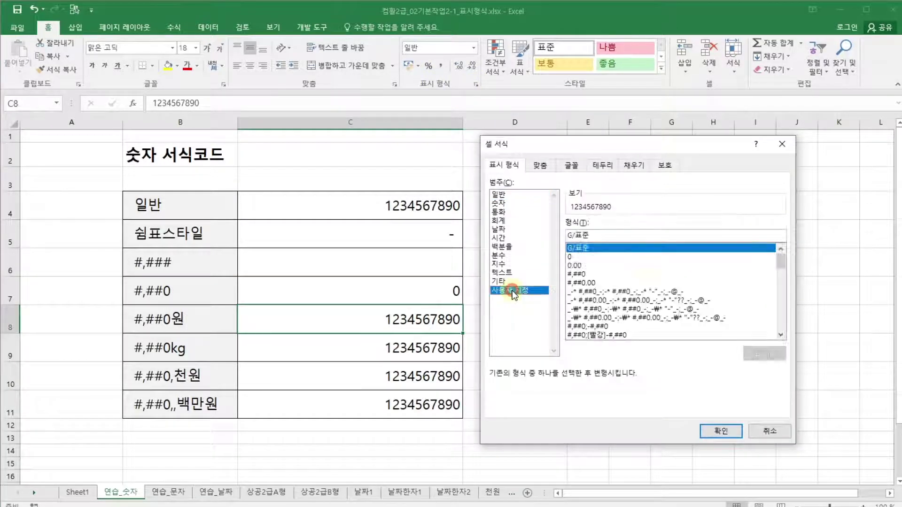
pyautogui.click(606, 236)
pyautogui.press('BackSpace')
pyautogui.press('BackSpace')
pyautogui.press('BackSpace')
pyautogui.press('BackSpace')
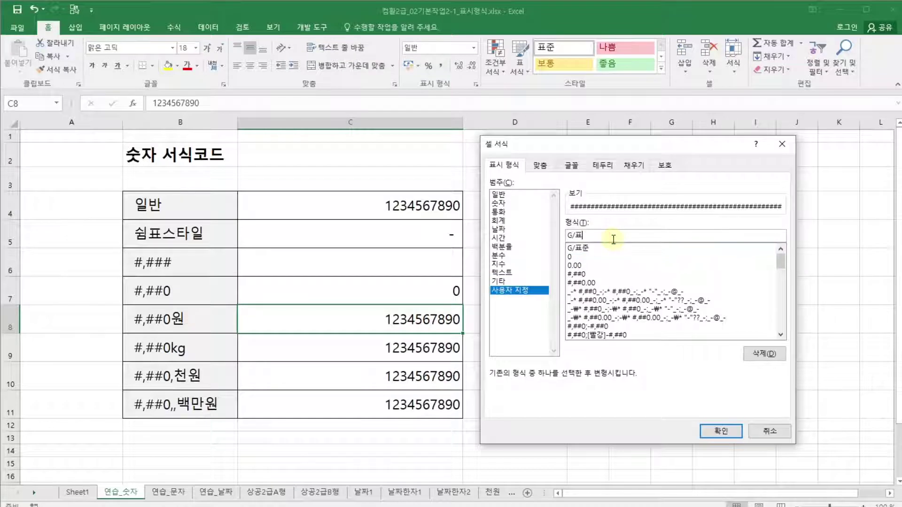
pyautogui.write('#')
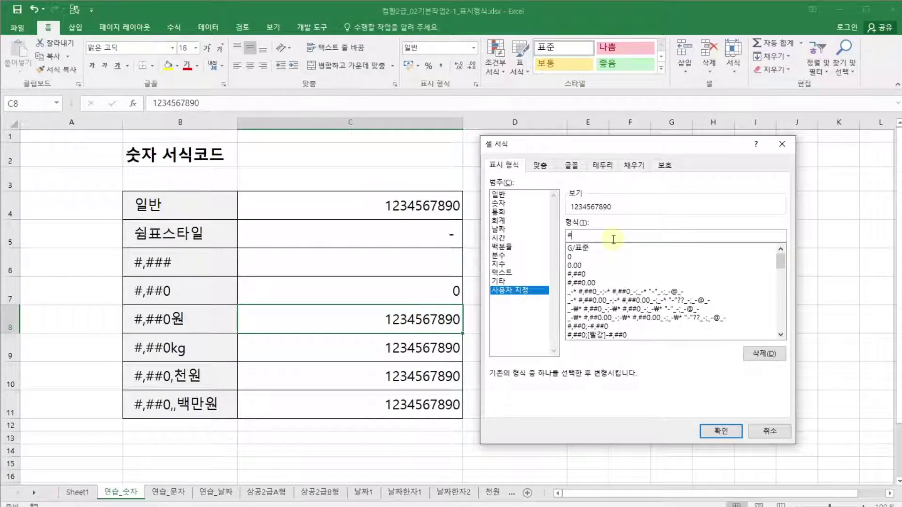
pyautogui.write(',##0')
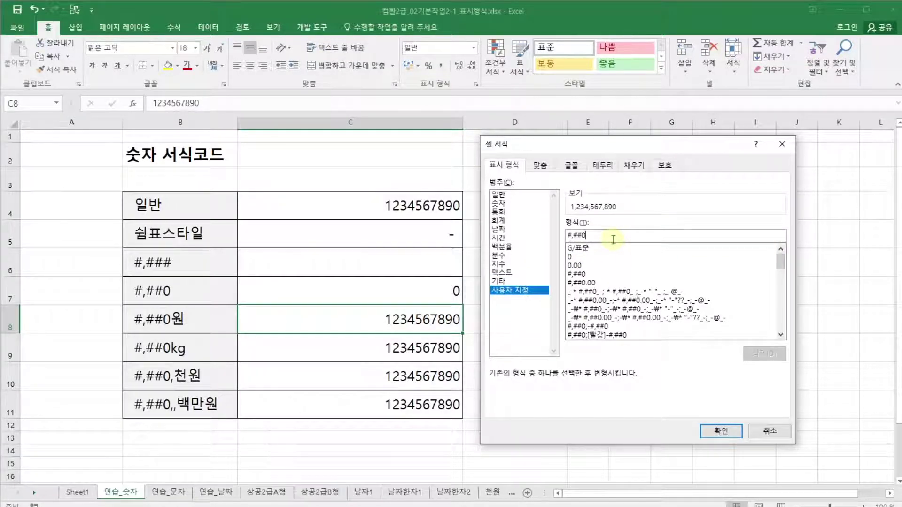
pyautogui.write('원')
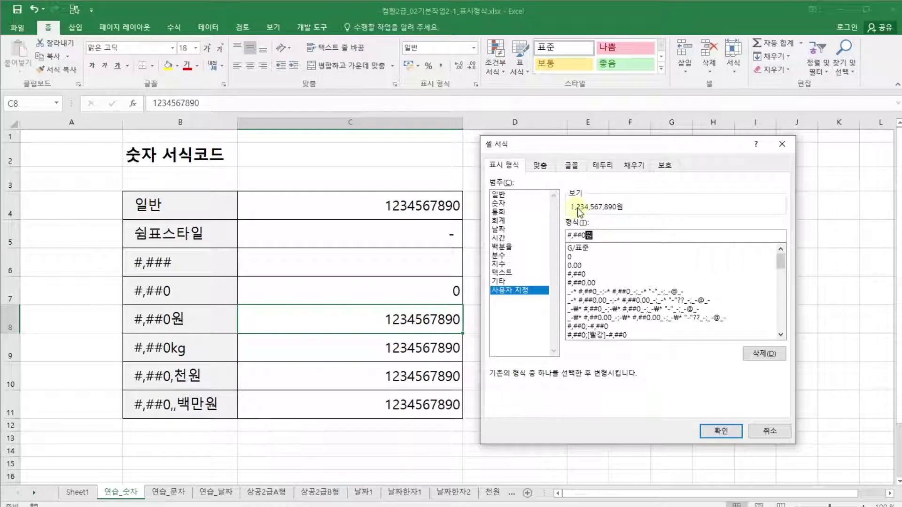
# Step: Enclose the unit in double quotation marks as #,##0"원", apply the format to C8 and select cell C9
pyautogui.hotkey('shift', 'Left')
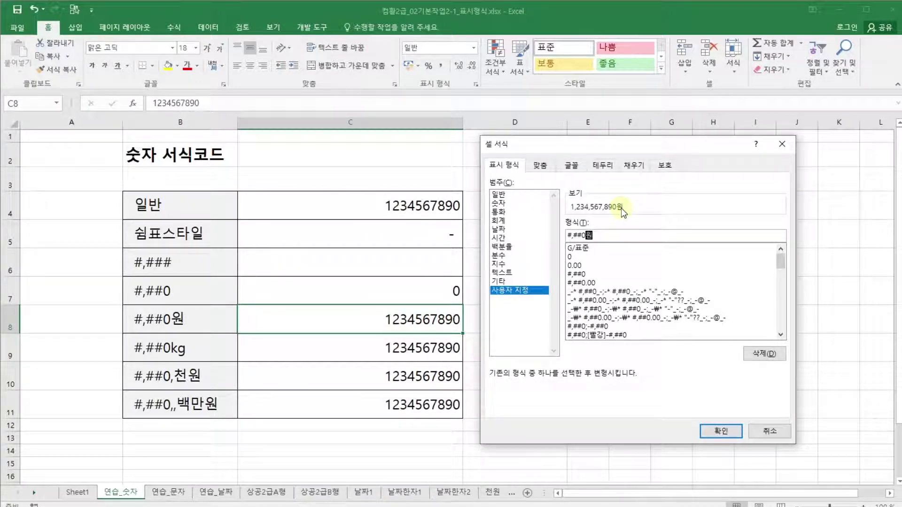
pyautogui.press('BackSpace')
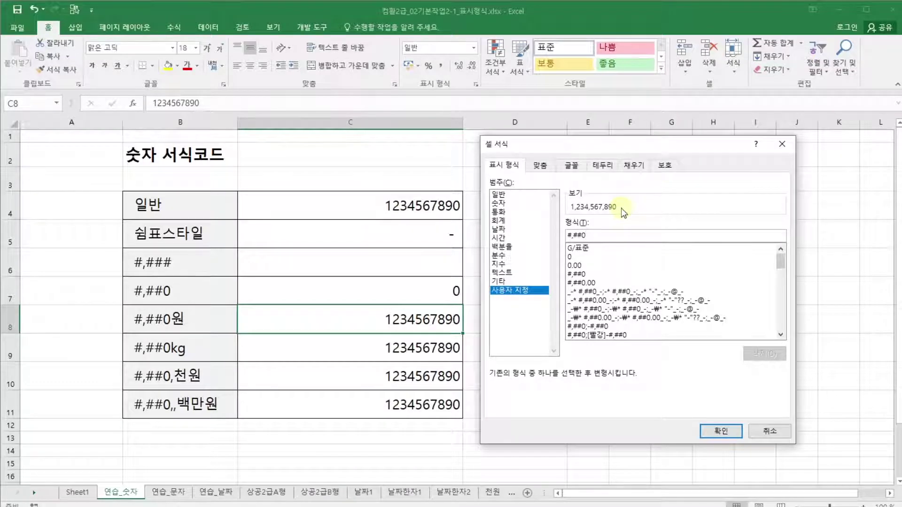
pyautogui.write('"ㅇ원')
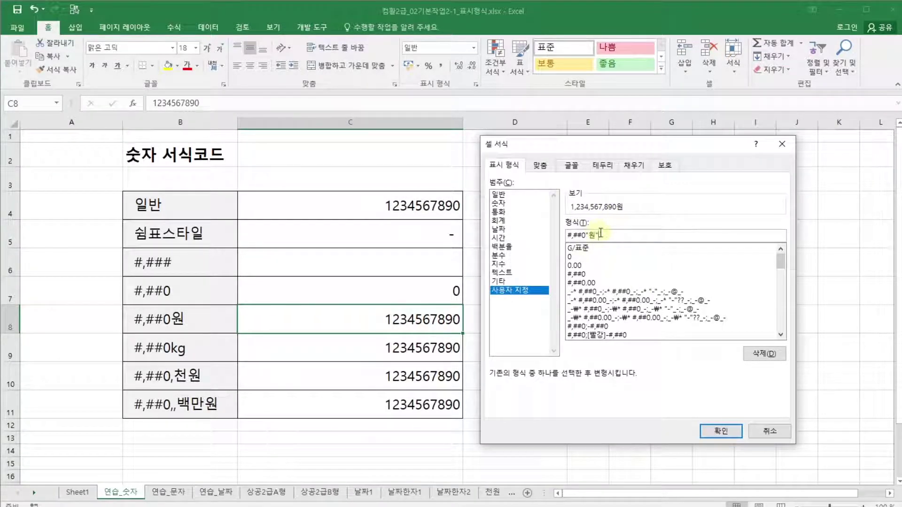
pyautogui.click(725, 432)
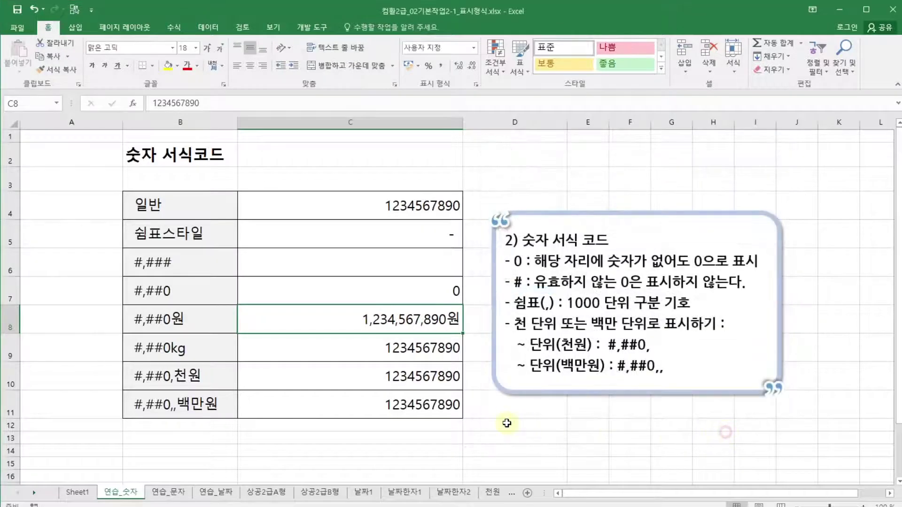
pyautogui.click(506, 423)
pyautogui.click(389, 360)
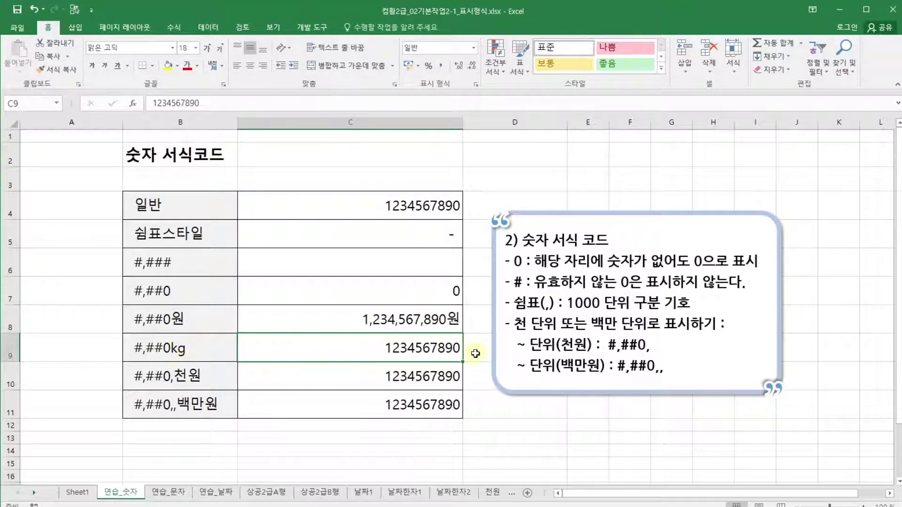
# Step: Replace the general format of cell C9 with the custom number format code #,##0
pyautogui.click(476, 85)
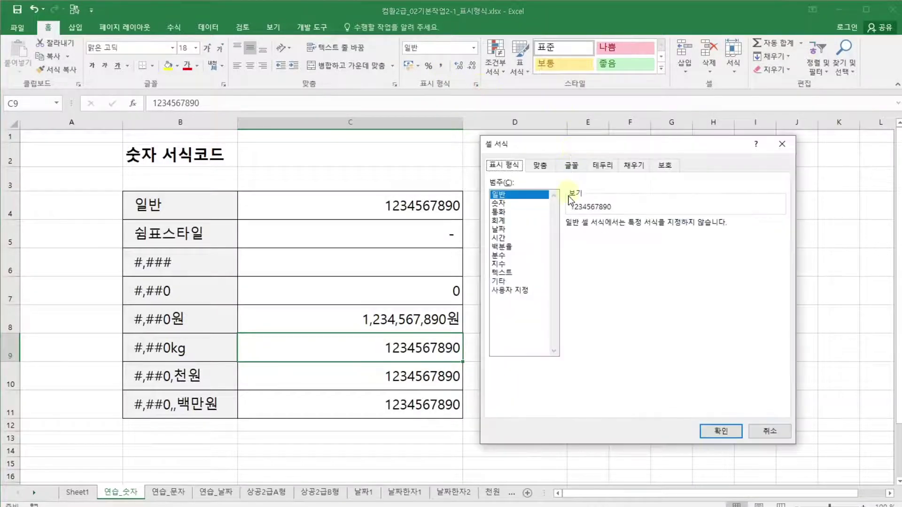
pyautogui.click(526, 292)
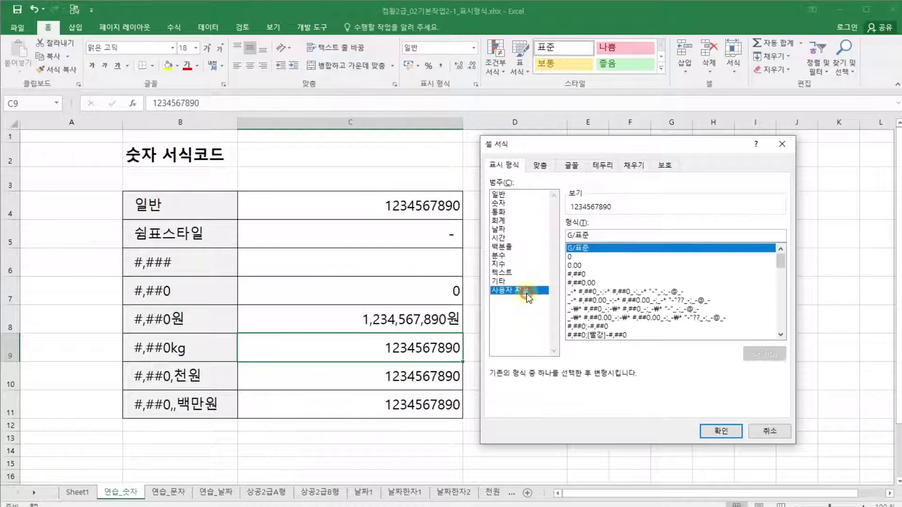
pyautogui.click(595, 235)
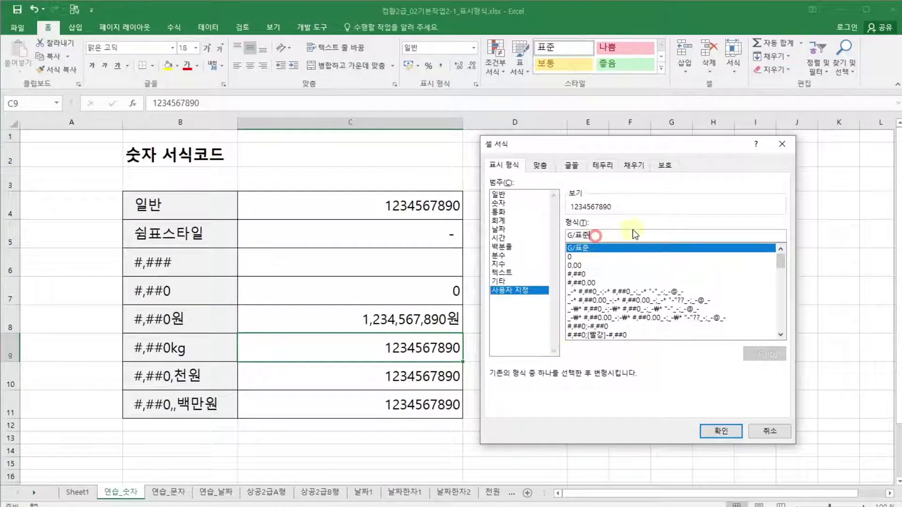
pyautogui.press('BackSpace')
pyautogui.press('BackSpace')
pyautogui.press('BackSpace')
pyautogui.press('BackSpace')
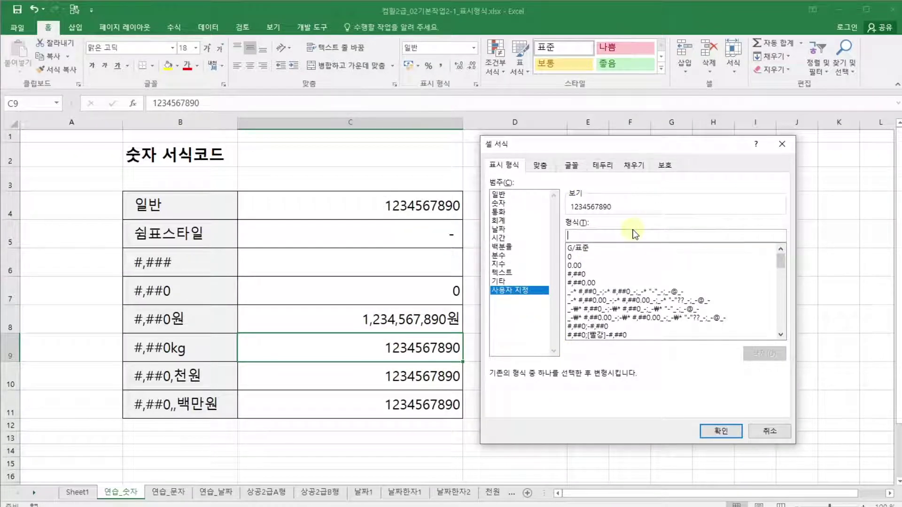
pyautogui.write('#,#')
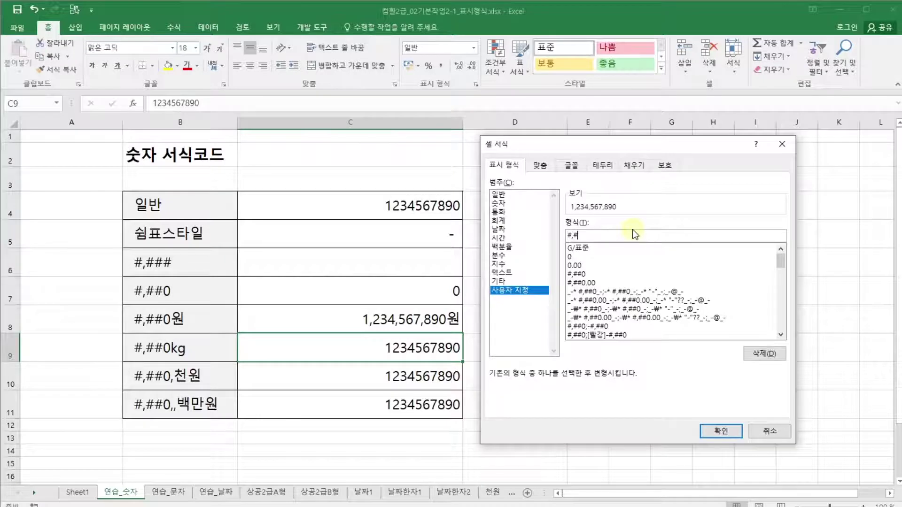
pyautogui.write('#0')
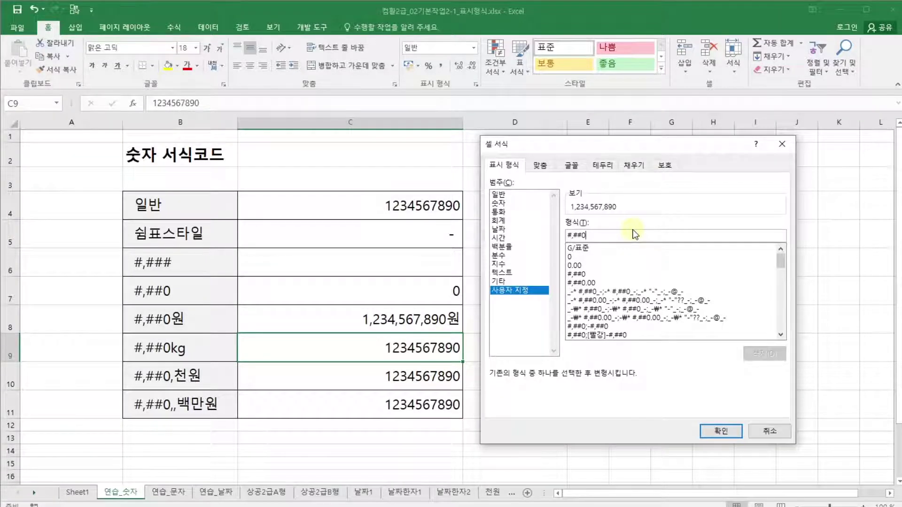
# Step: Try the unit kg after #,##0 in C9's format code, with and without double quotation marks, and remove it
pyautogui.write('"')
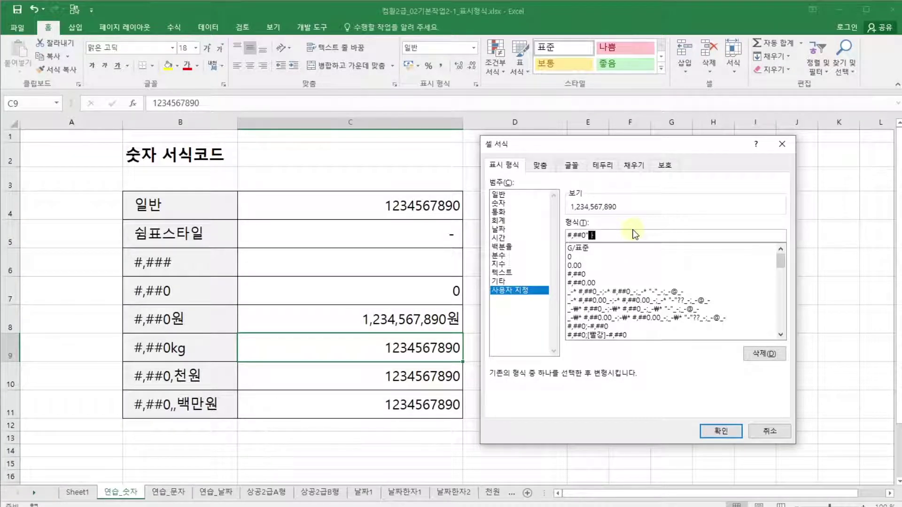
pyautogui.write('kg"')
pyautogui.press('BackSpace')
pyautogui.press('BackSpace')
pyautogui.press('BackSpace')
pyautogui.press('BackSpace')
pyautogui.write('kg')
pyautogui.press('BackSpace')
pyautogui.press('BackSpace')
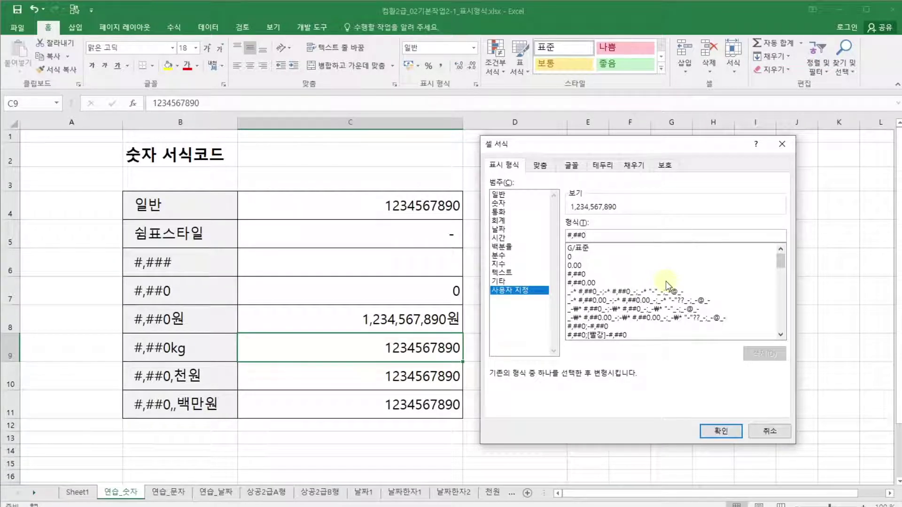
# Step: Append the quoted unit to make the code #,##0"kg" and apply the format to cell C9
pyautogui.write('"kg')
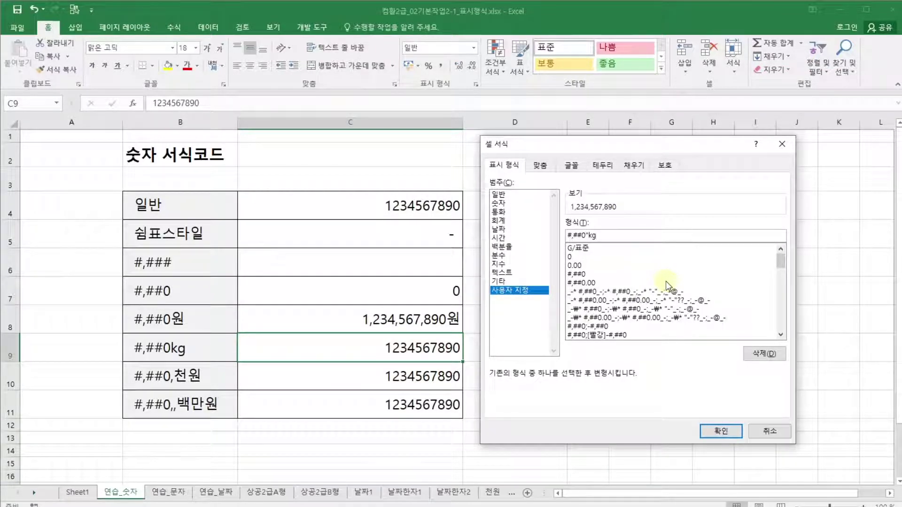
pyautogui.write('"')
pyautogui.click(721, 431)
pyautogui.click(504, 416)
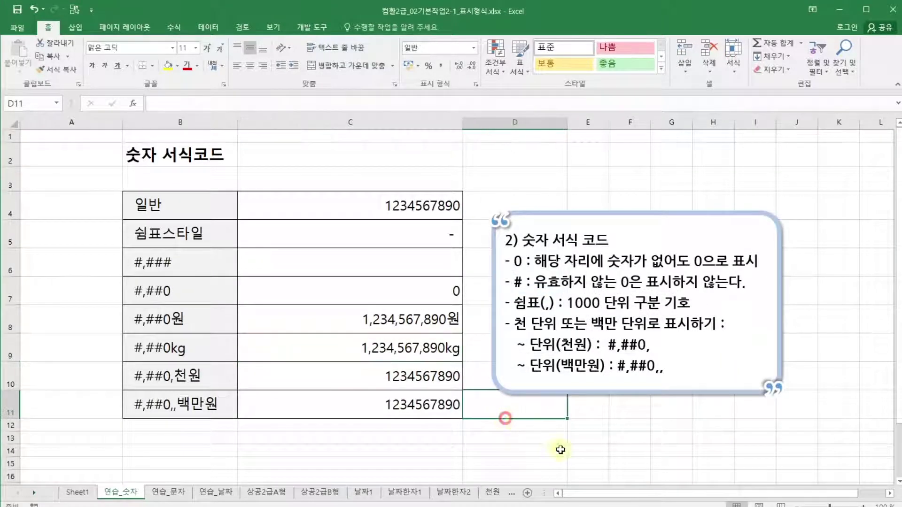
pyautogui.click(431, 435)
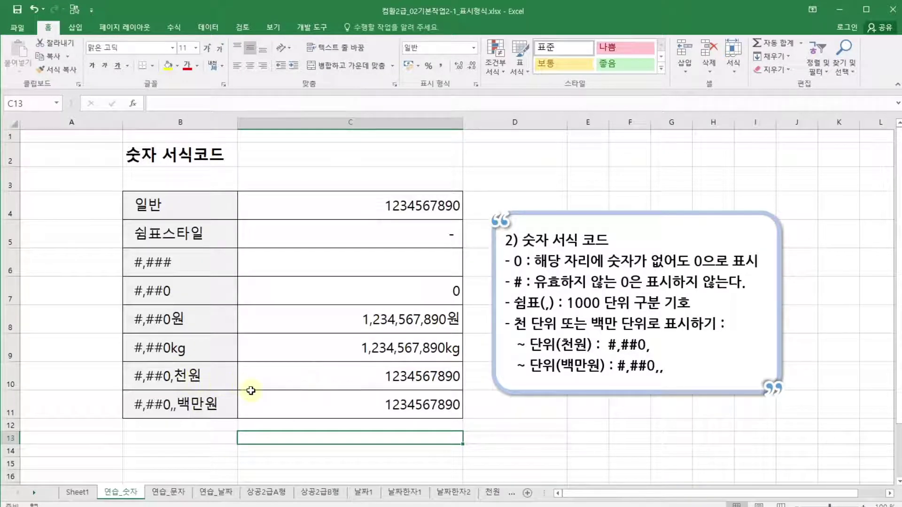
# Step: Replace the general format code of cell C10 with the custom code #,##0
pyautogui.click(388, 386)
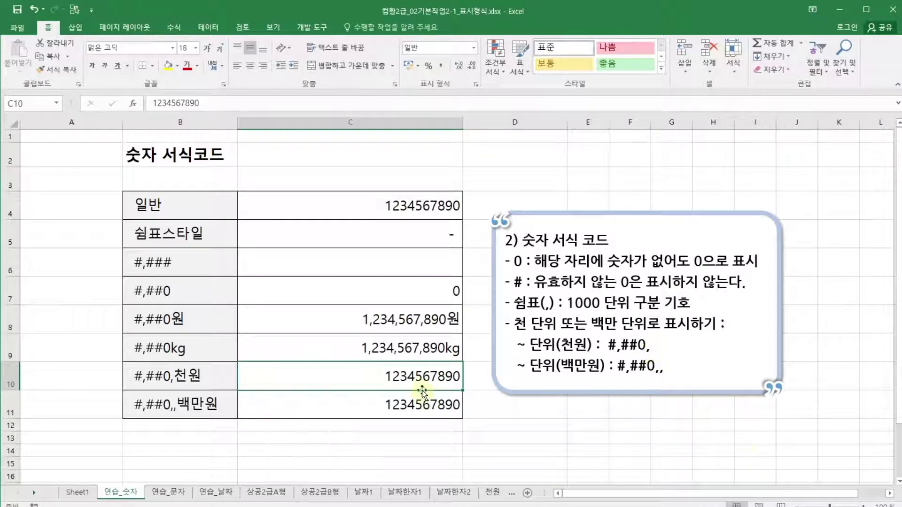
pyautogui.click(496, 63)
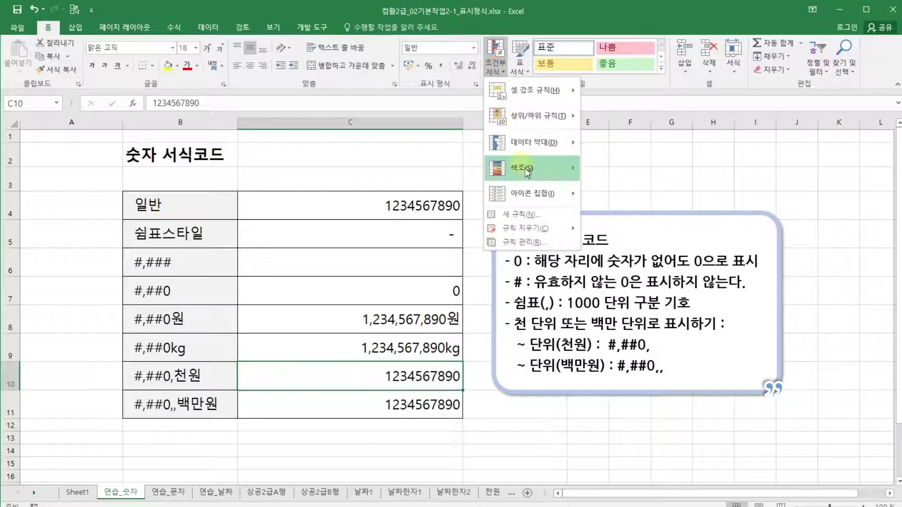
pyautogui.click(449, 92)
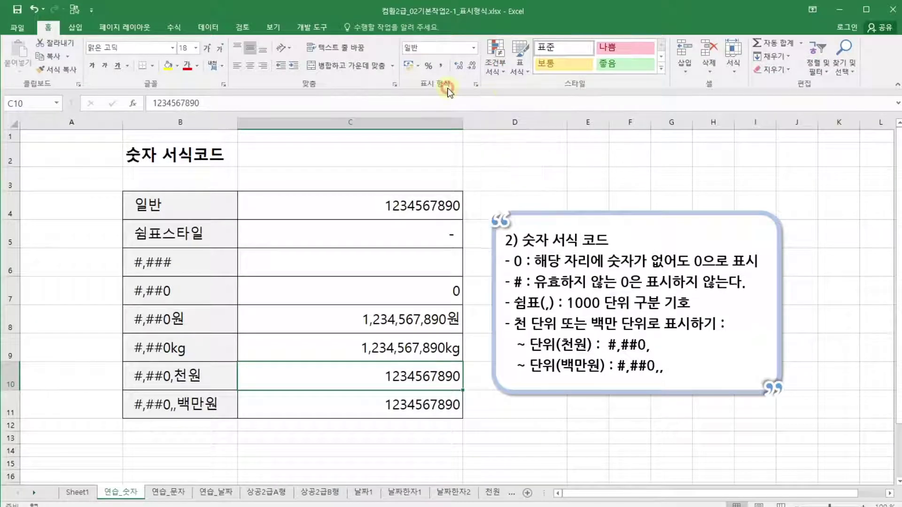
pyautogui.click(477, 85)
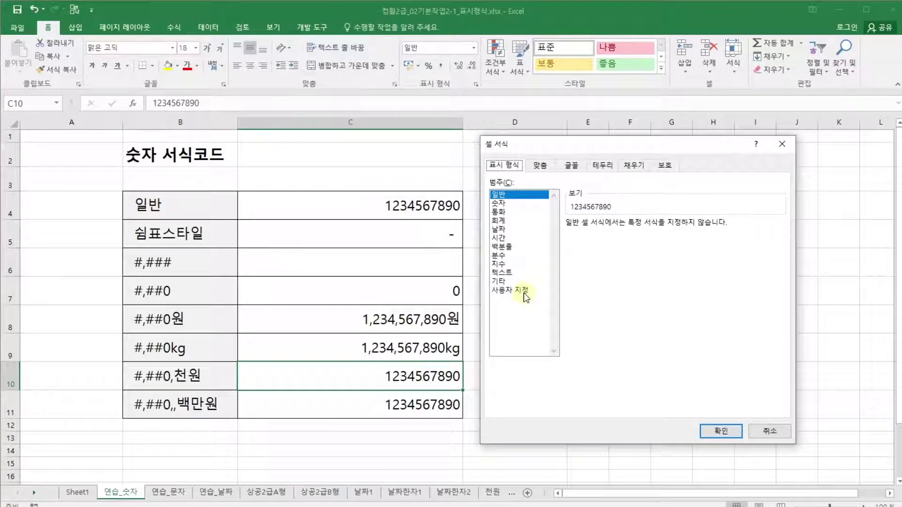
pyautogui.click(525, 291)
pyautogui.click(594, 235)
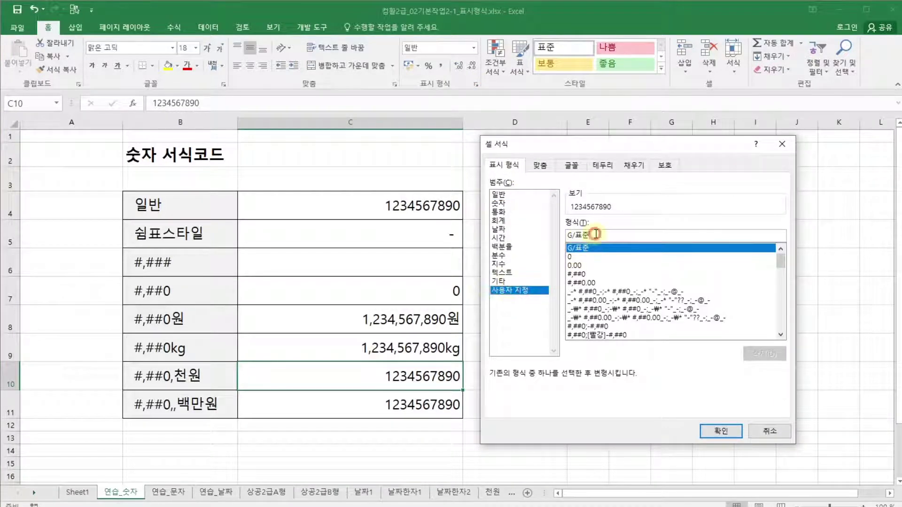
pyautogui.press('BackSpace')
pyautogui.press('BackSpace')
pyautogui.write('피')
pyautogui.press('BackSpace')
pyautogui.press('BackSpace')
pyautogui.press('BackSpace')
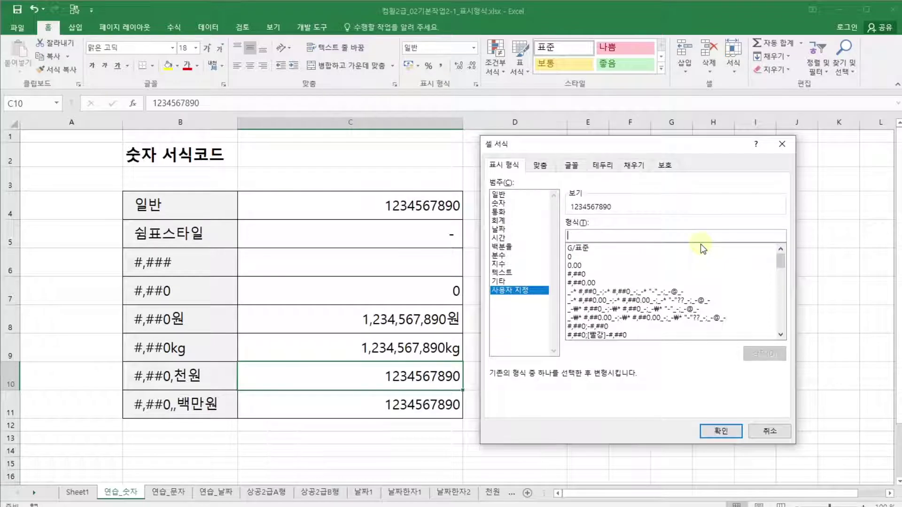
pyautogui.write('#')
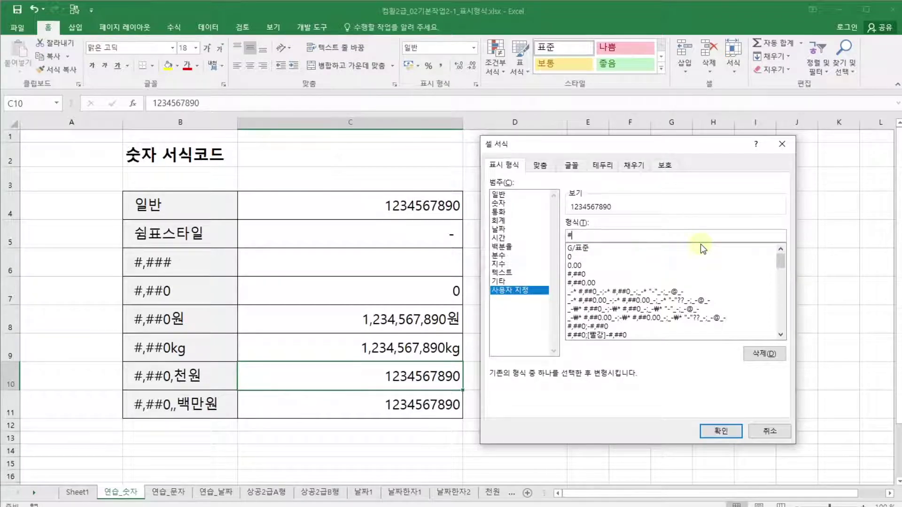
pyautogui.write(',##0')
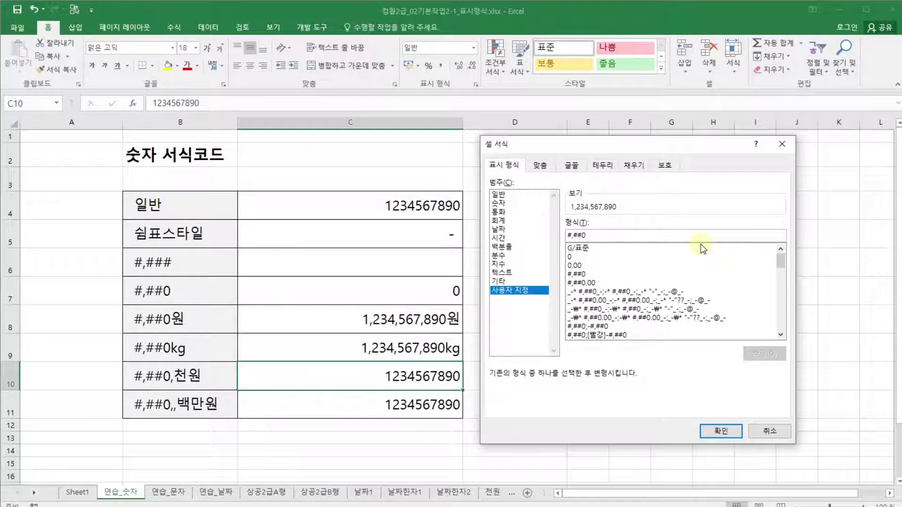
# Step: Extend the code to #,##0,"천원" for display in thousands of won and apply it to C10
pyautogui.write(',')
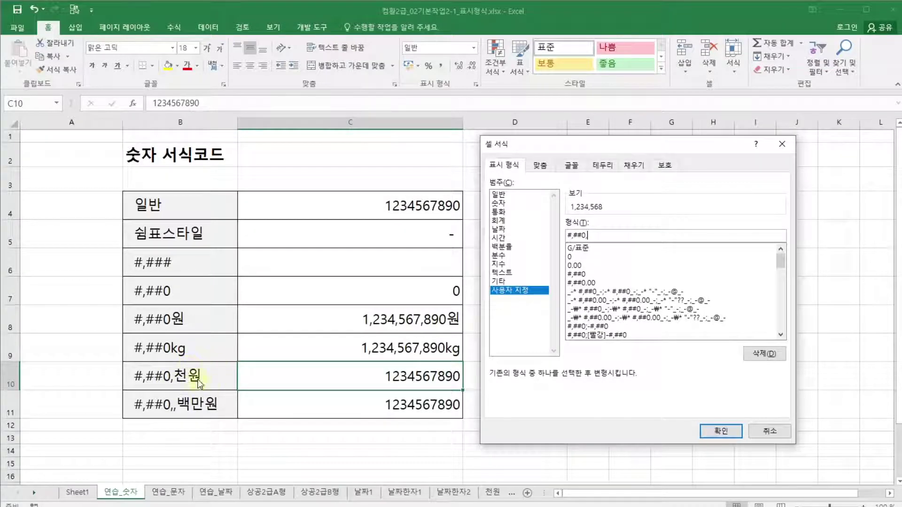
pyautogui.press('shift')
pyautogui.write('"천원"')
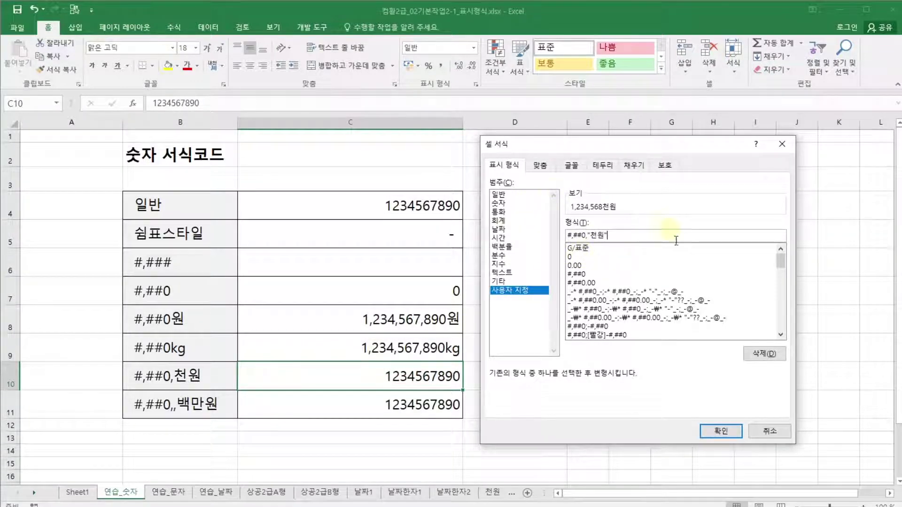
pyautogui.click(721, 430)
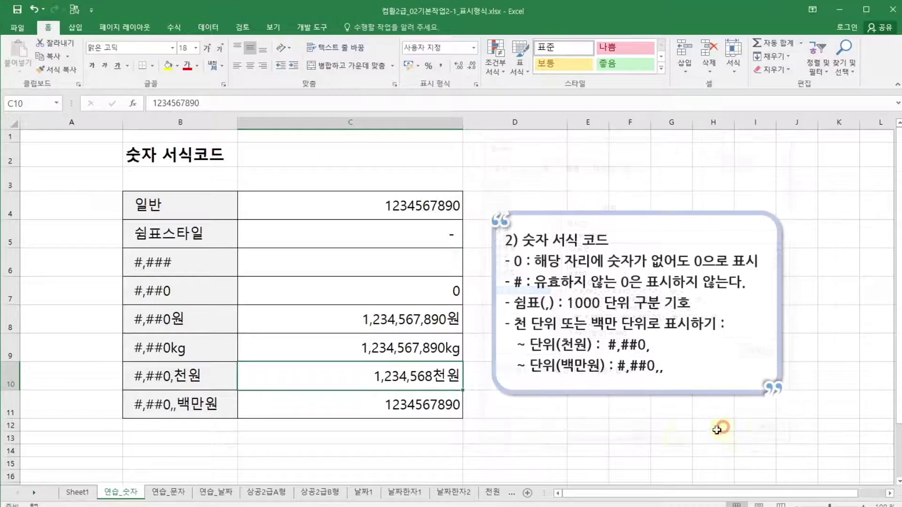
pyautogui.click(526, 422)
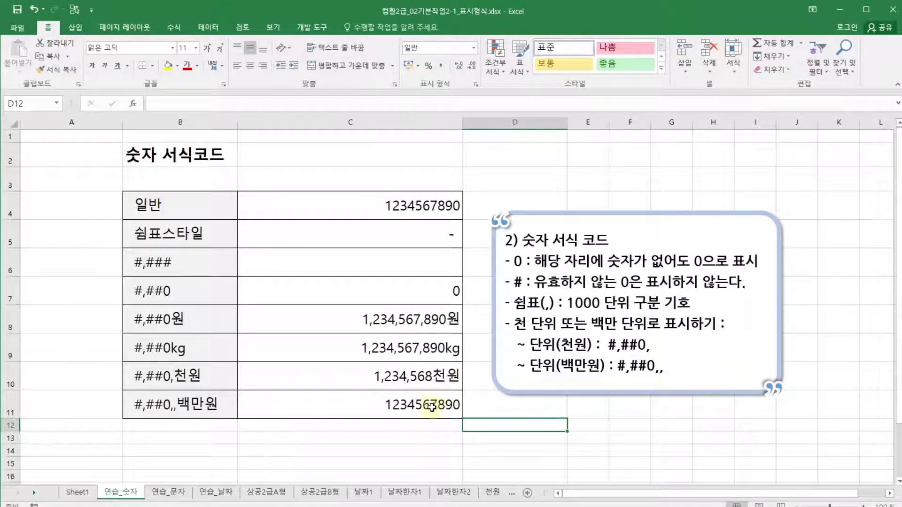
# Step: Replace the general format code of cell C11 with the custom code #,##0
pyautogui.click(430, 405)
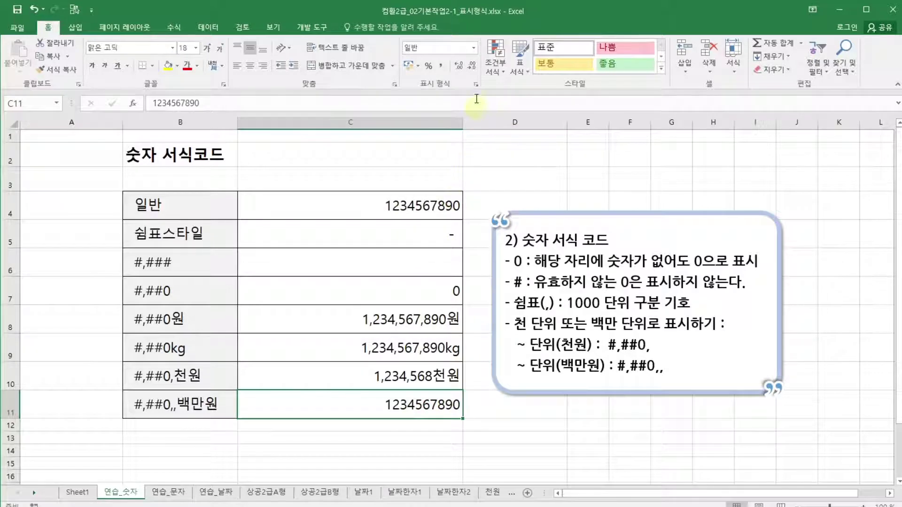
pyautogui.click(476, 84)
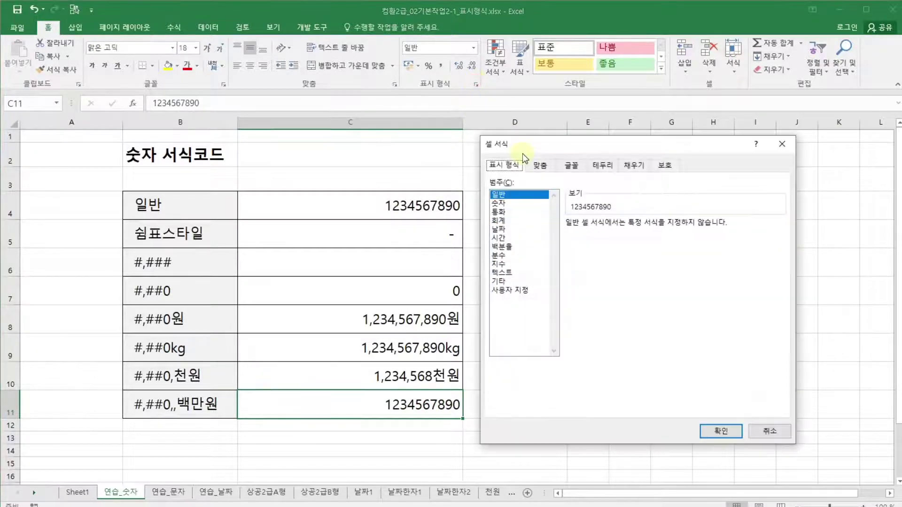
pyautogui.click(519, 290)
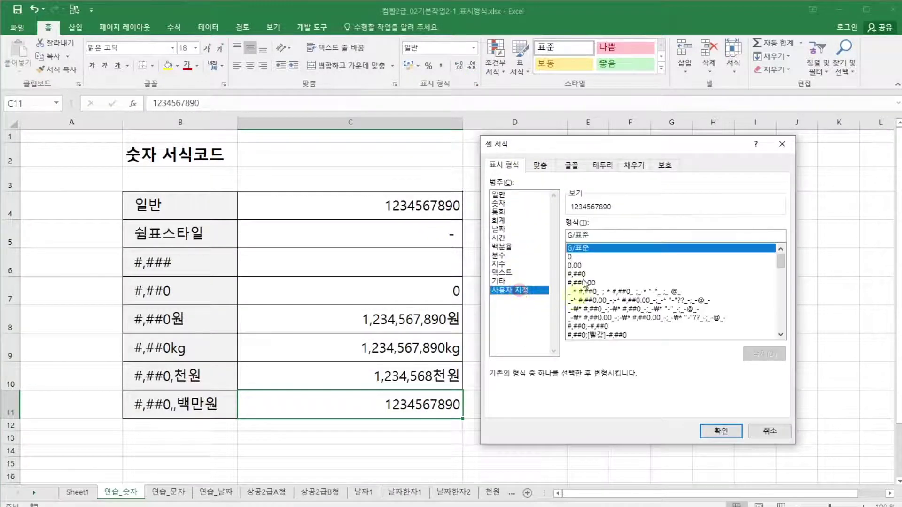
pyautogui.doubleClick(599, 235)
pyautogui.press('BackSpace')
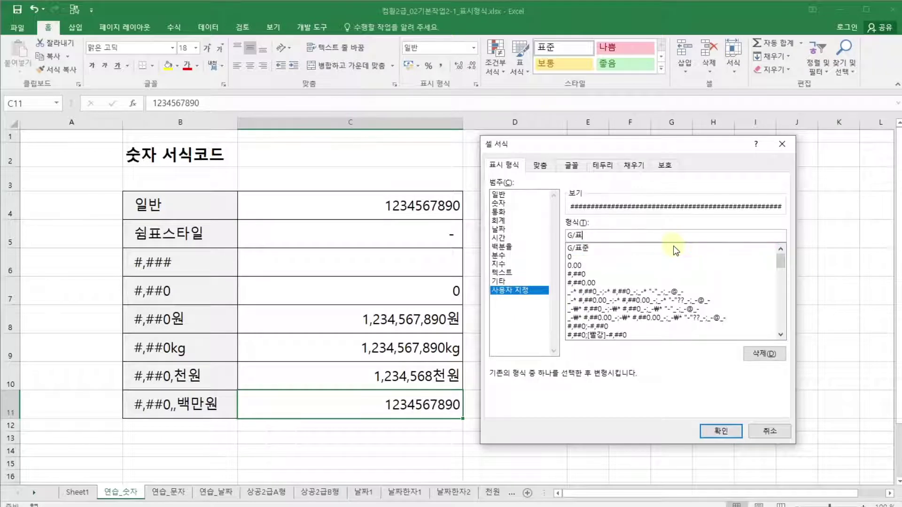
pyautogui.write('#')
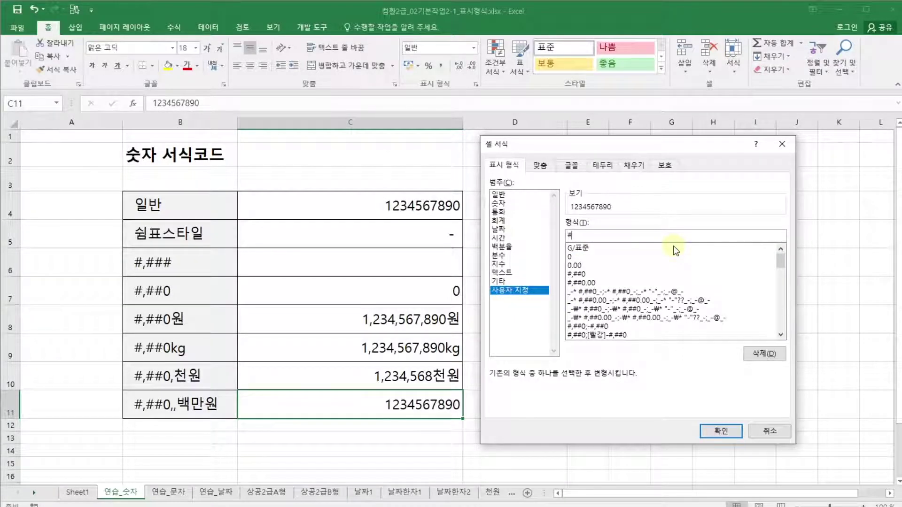
pyautogui.write(',##0')
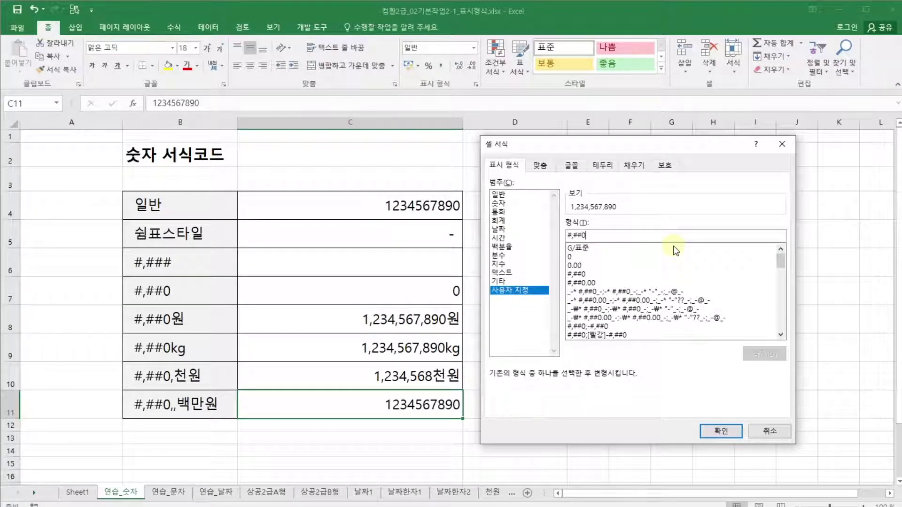
# Step: Extend the code to #,##0,,"백만원" for display in millions of won and apply it to C11
pyautogui.write(',')
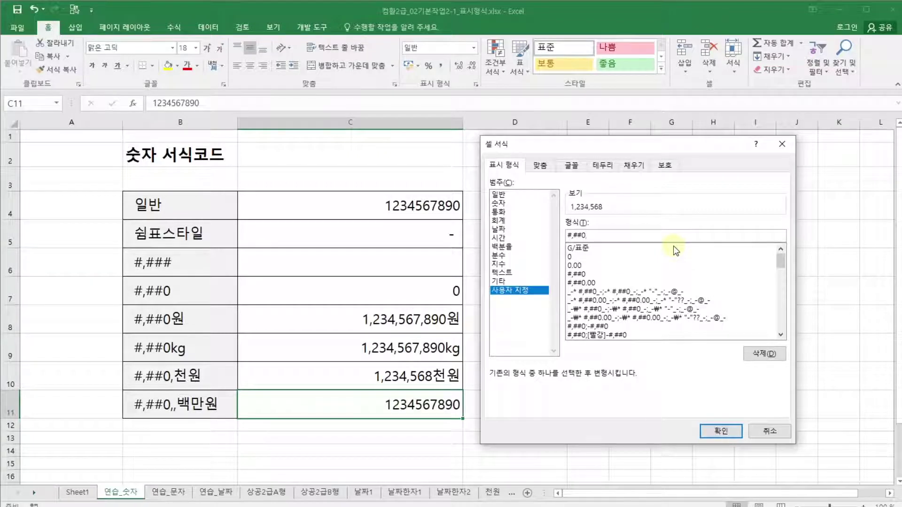
pyautogui.write(',')
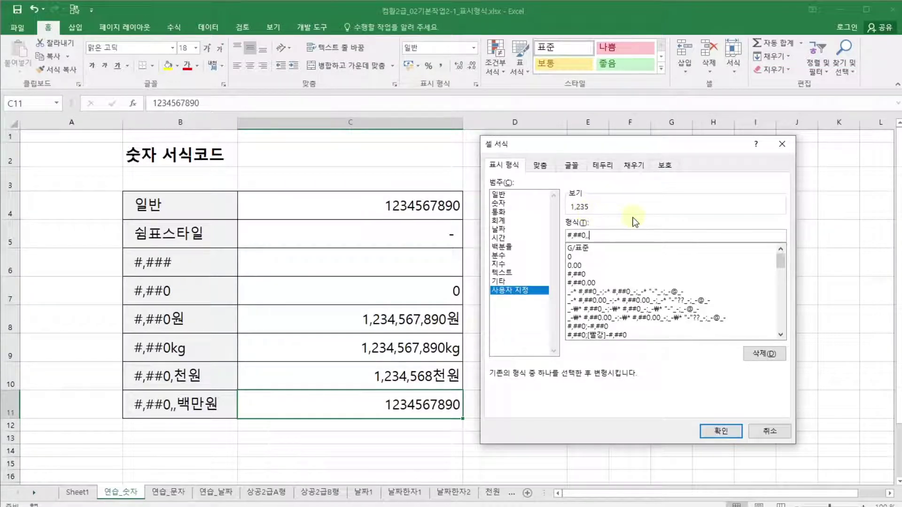
pyautogui.write('"배')
pyautogui.write('만원')
pyautogui.write('"')
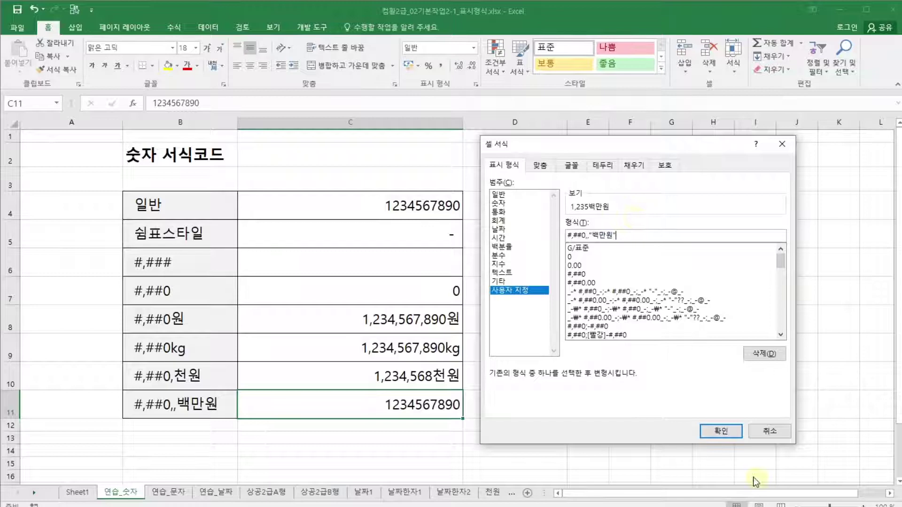
pyautogui.click(714, 431)
pyautogui.click(537, 422)
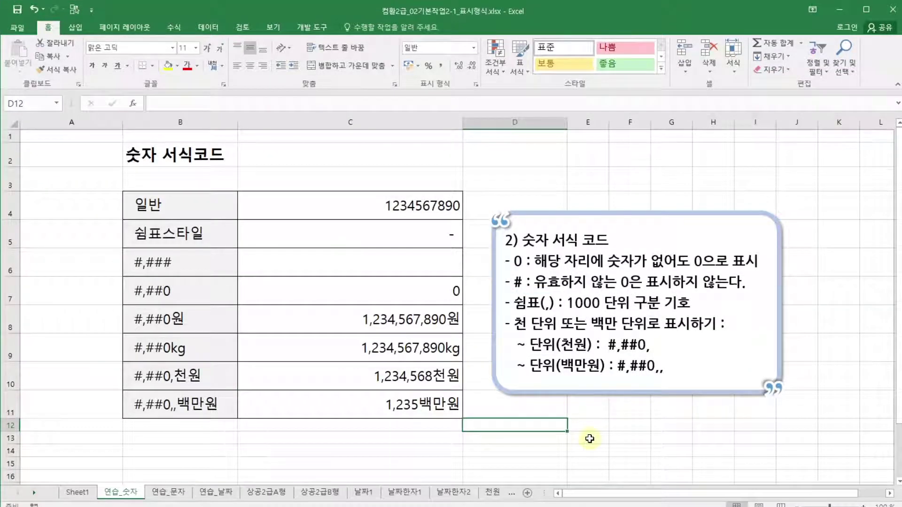
# Step: Compare the formatted results in cells C10, C11 and C9 with their format code labels
pyautogui.click(442, 383)
pyautogui.click(445, 400)
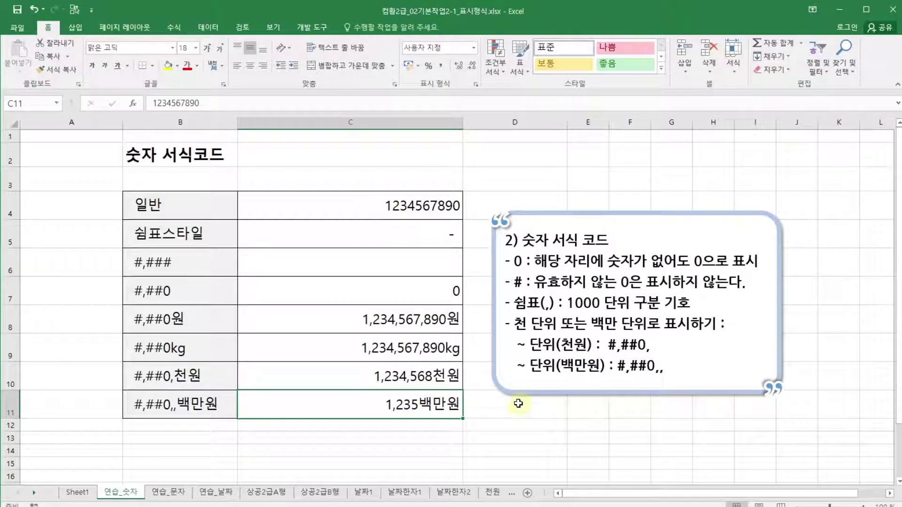
pyautogui.click(458, 355)
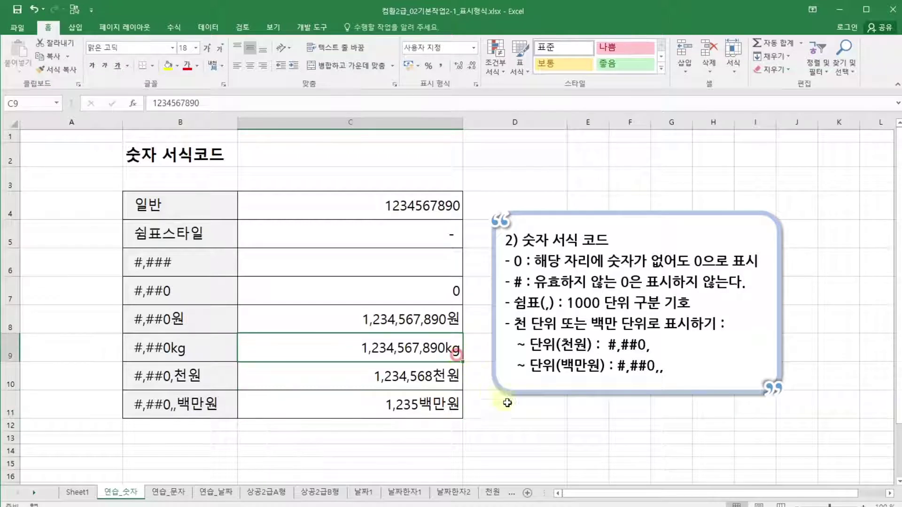
# Step: Switch to the 연습_문자 sheet and examine the text format codes listed beside the sample text
pyautogui.click(521, 425)
pyautogui.click(541, 436)
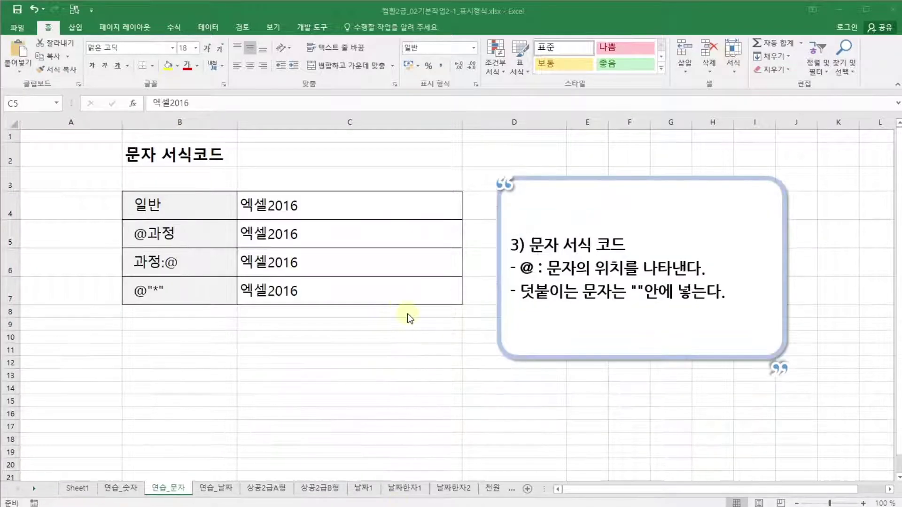
pyautogui.click(410, 326)
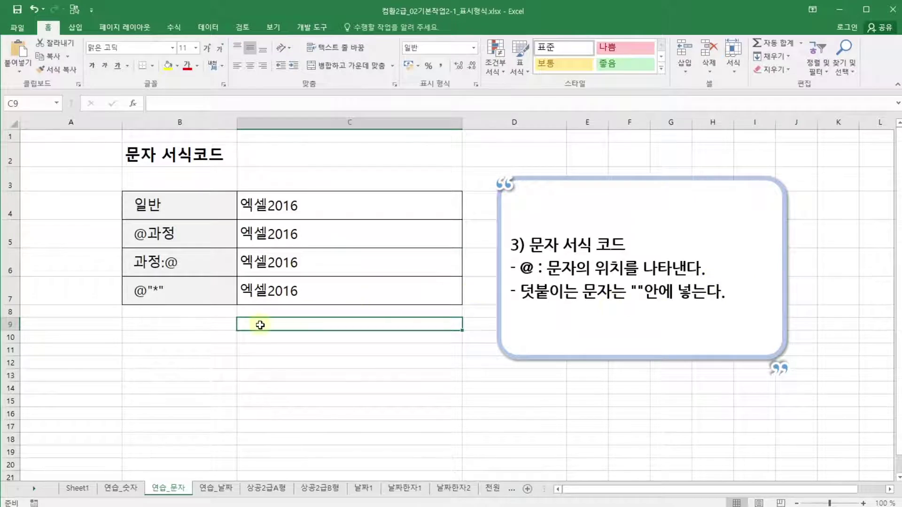
pyautogui.click(275, 335)
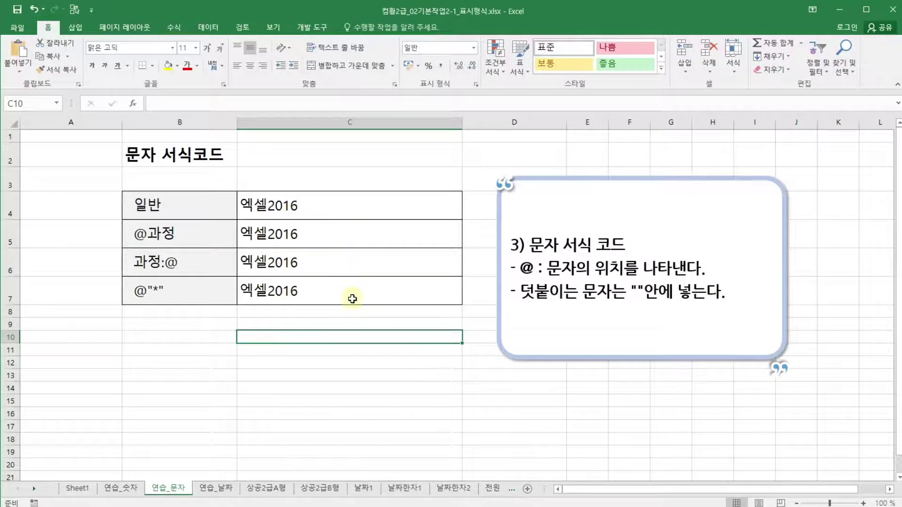
pyautogui.click(350, 322)
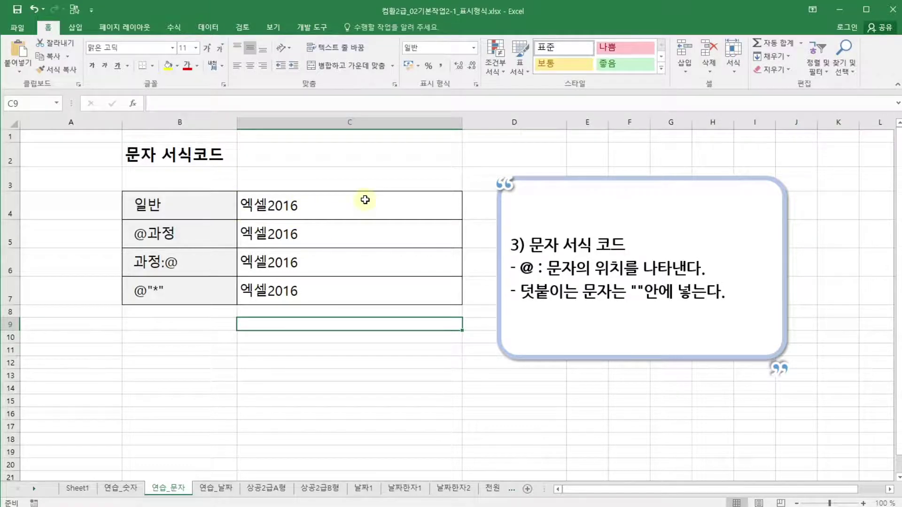
pyautogui.click(352, 234)
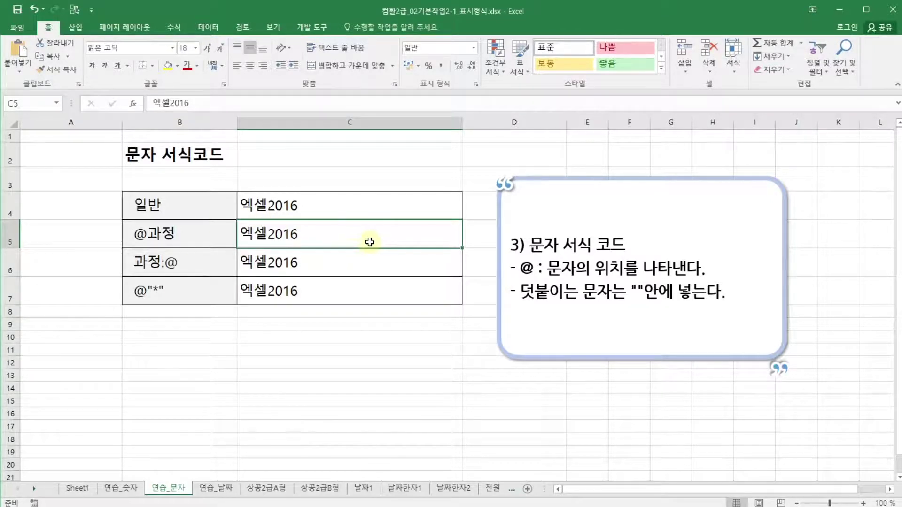
pyautogui.click(225, 234)
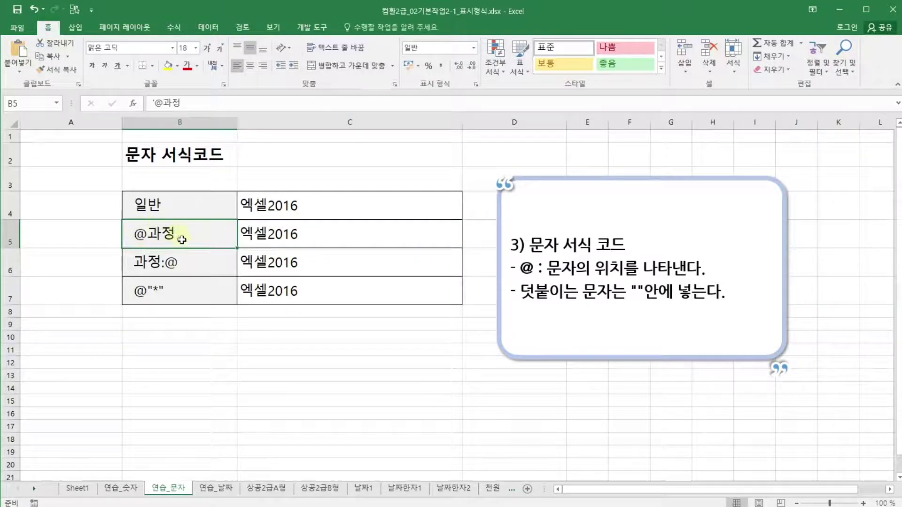
# Step: Replace the general format of cell C5 with the custom code @"과정" to append the word after the text
pyautogui.click(423, 241)
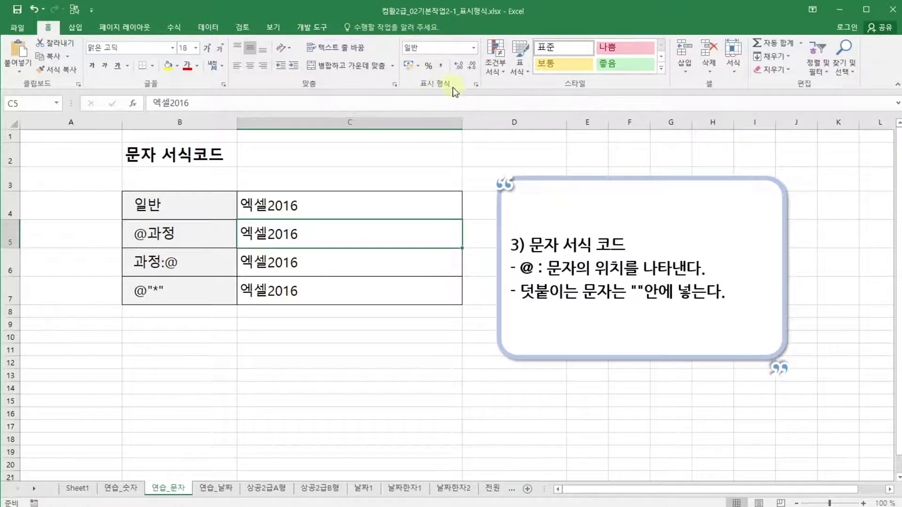
pyautogui.click(476, 84)
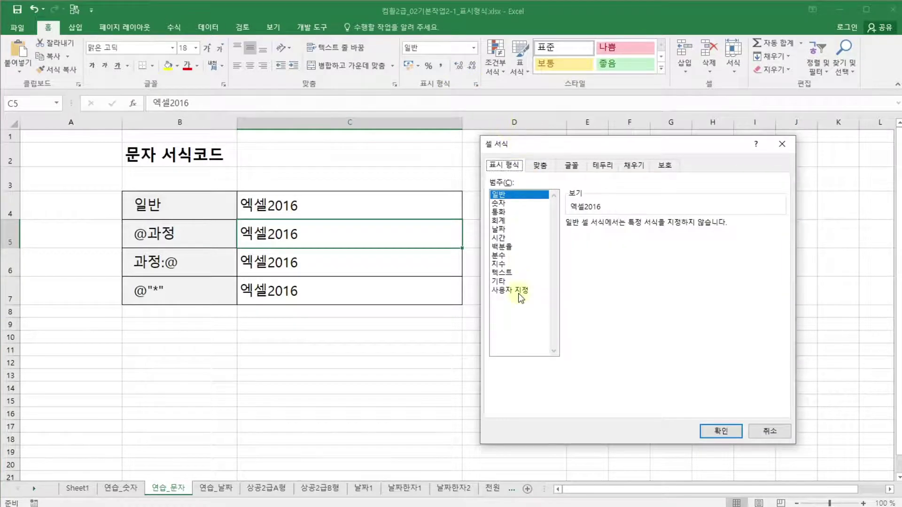
pyautogui.click(519, 294)
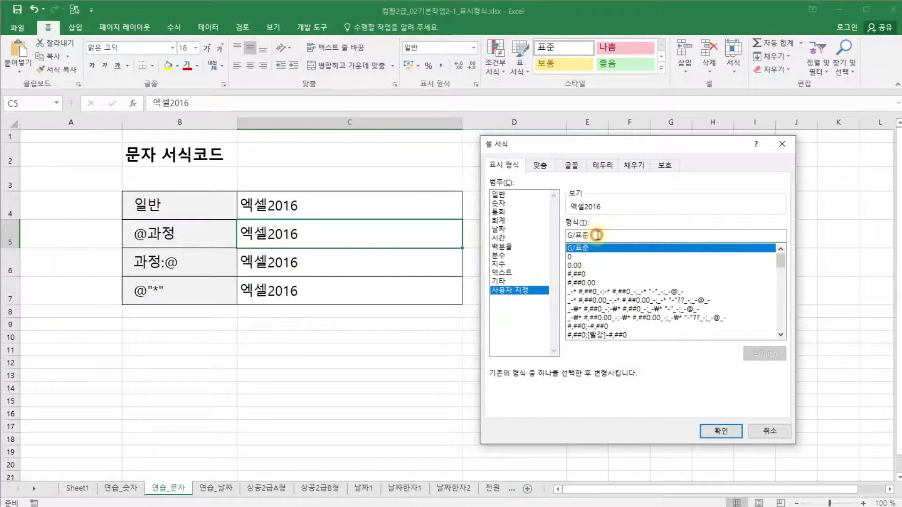
pyautogui.click(597, 235)
pyautogui.press('BackSpace')
pyautogui.press('BackSpace')
pyautogui.press('BackSpace')
pyautogui.press('BackSpace')
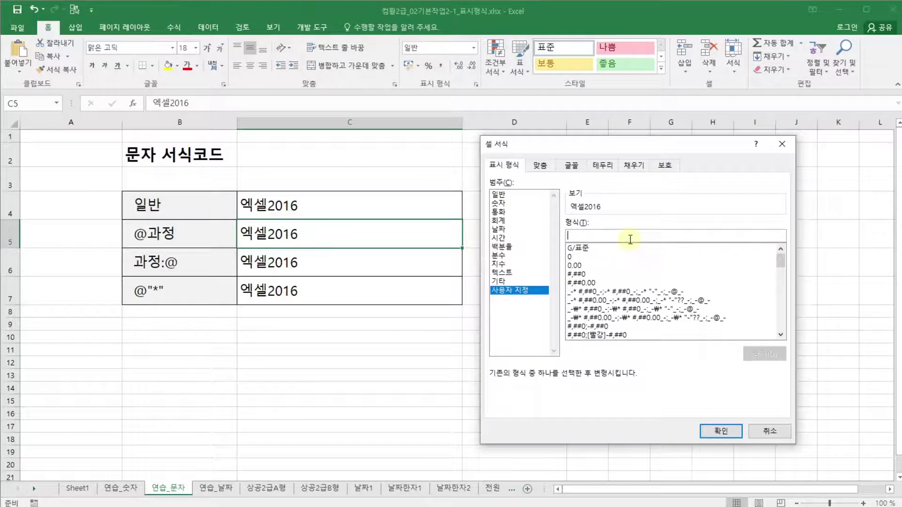
pyautogui.write('@"과')
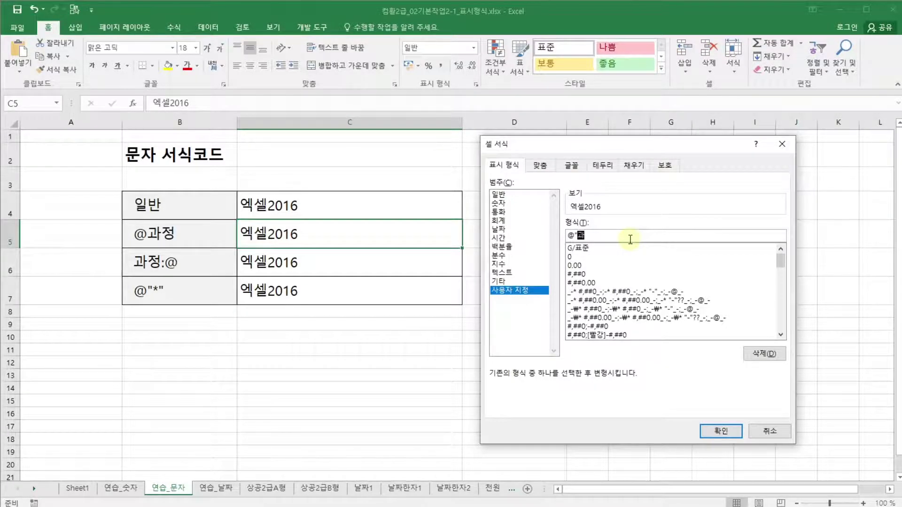
pyautogui.write('정"')
pyautogui.click(715, 430)
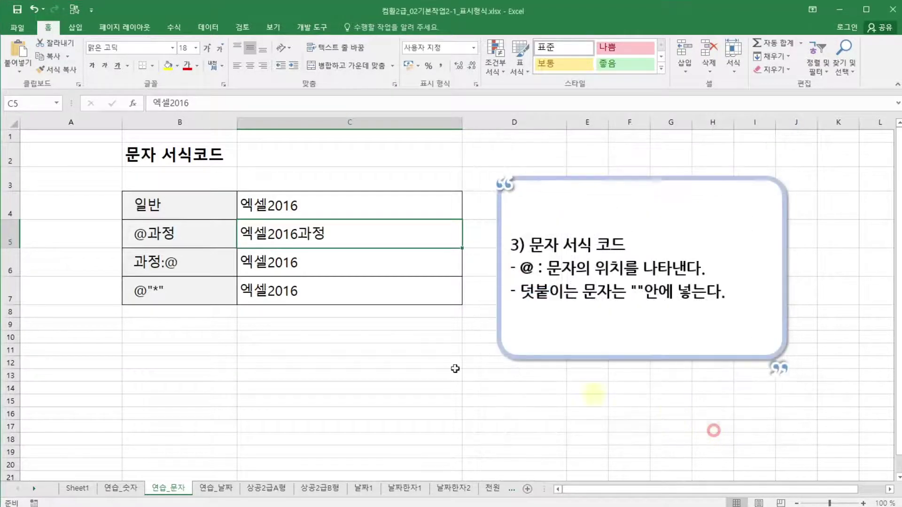
pyautogui.click(378, 337)
pyautogui.click(381, 234)
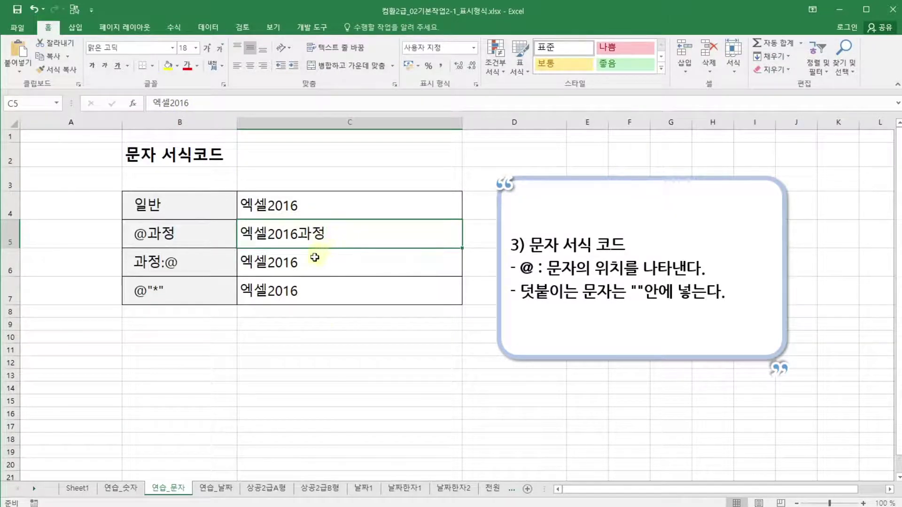
# Step: Apply the custom format code "과정:"@ to cell C6 so the label precedes the text
pyautogui.click(347, 330)
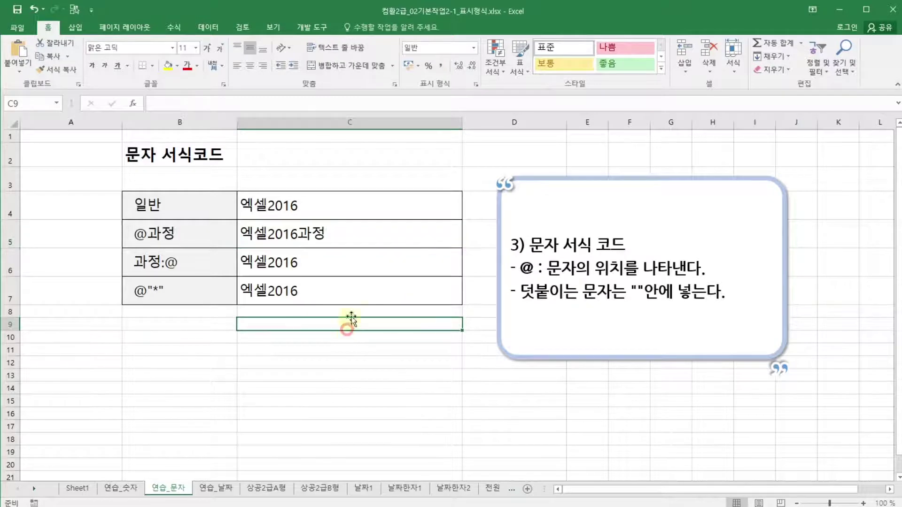
pyautogui.click(372, 263)
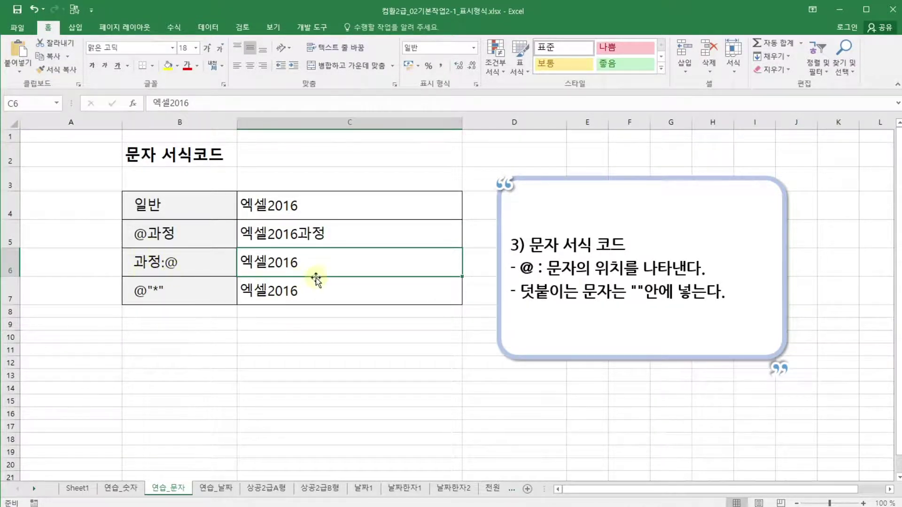
pyautogui.click(476, 84)
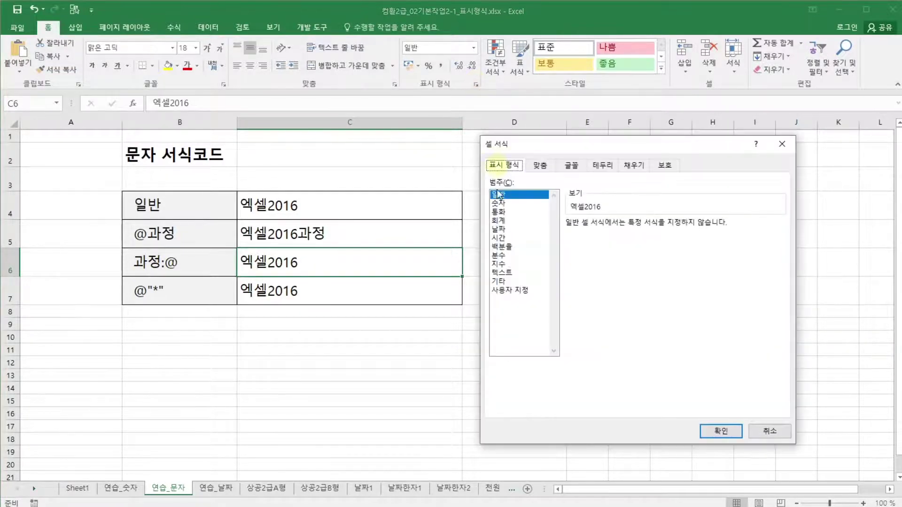
pyautogui.click(514, 290)
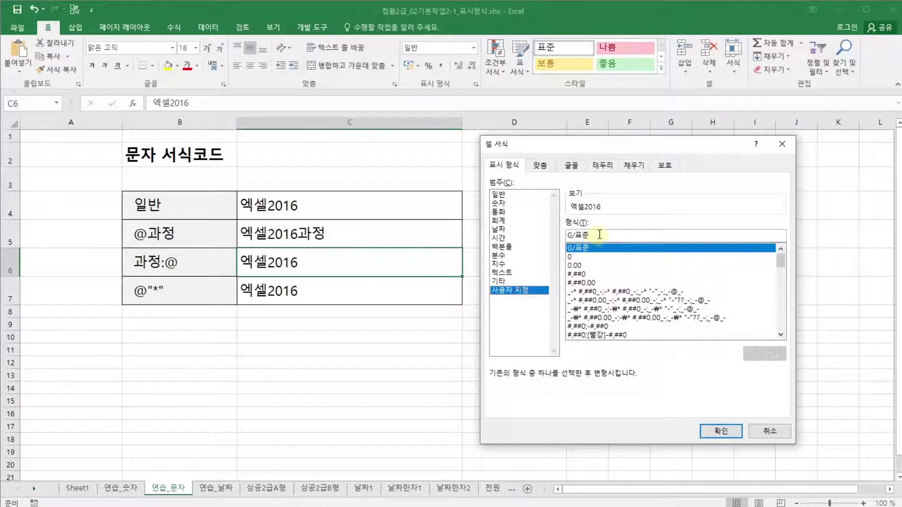
pyautogui.click(600, 236)
pyautogui.press('BackSpace')
pyautogui.press('BackSpace')
pyautogui.press('BackSpace')
pyautogui.press('BackSpace')
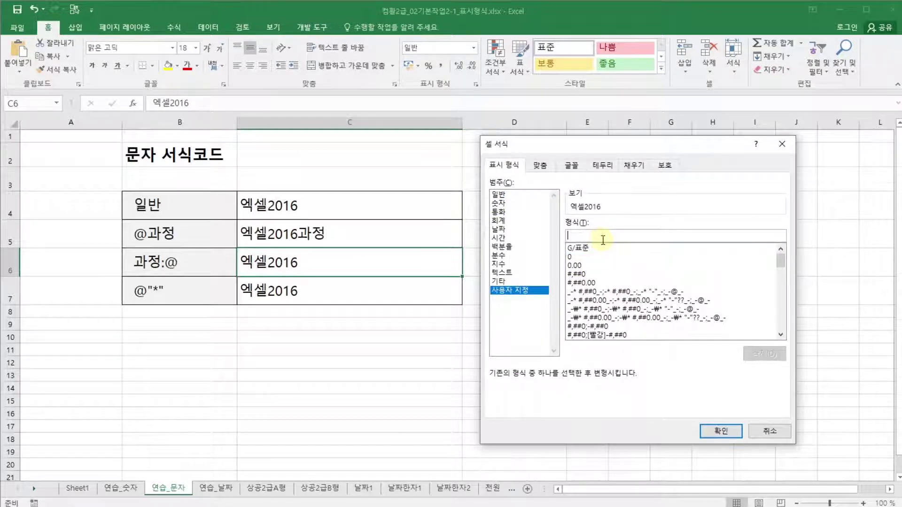
pyautogui.write('"')
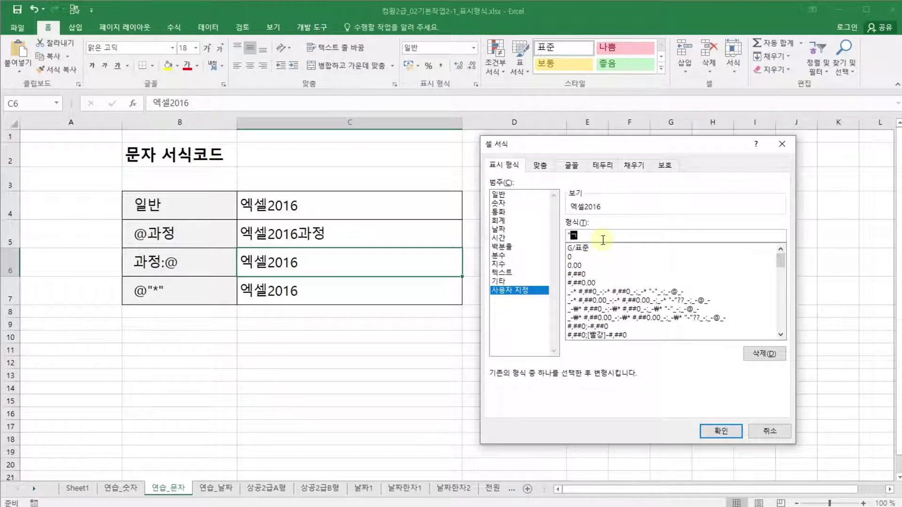
pyautogui.write('과정:')
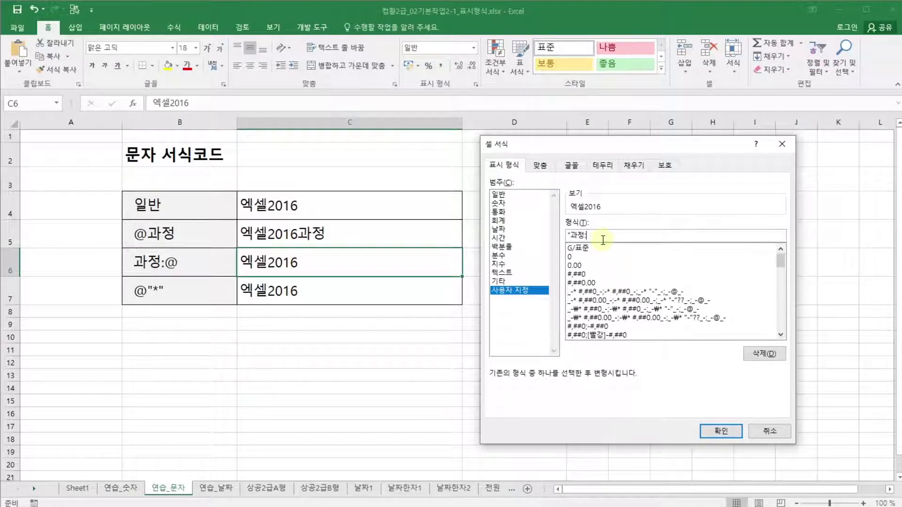
pyautogui.write('"@')
pyautogui.click(721, 431)
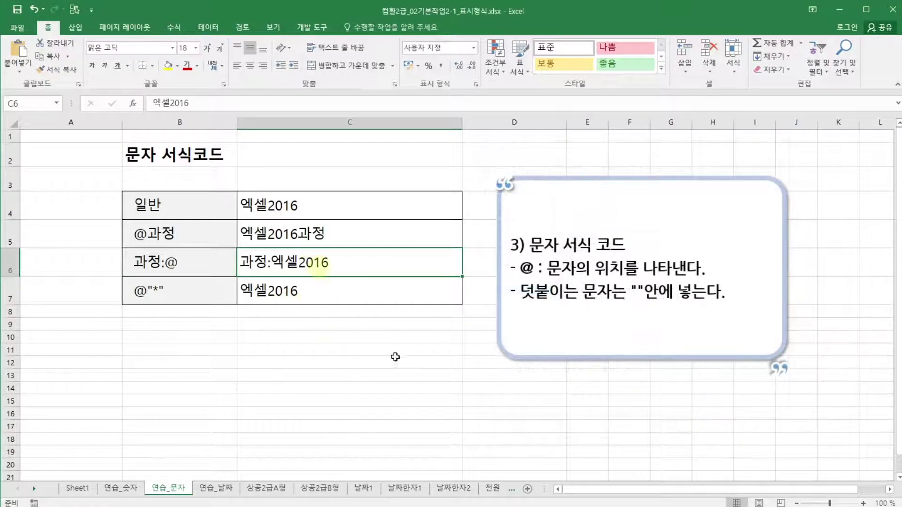
pyautogui.click(372, 348)
# Step: Apply the custom format code @"*" to cell C7 to add an asterisk after the text
pyautogui.click(397, 294)
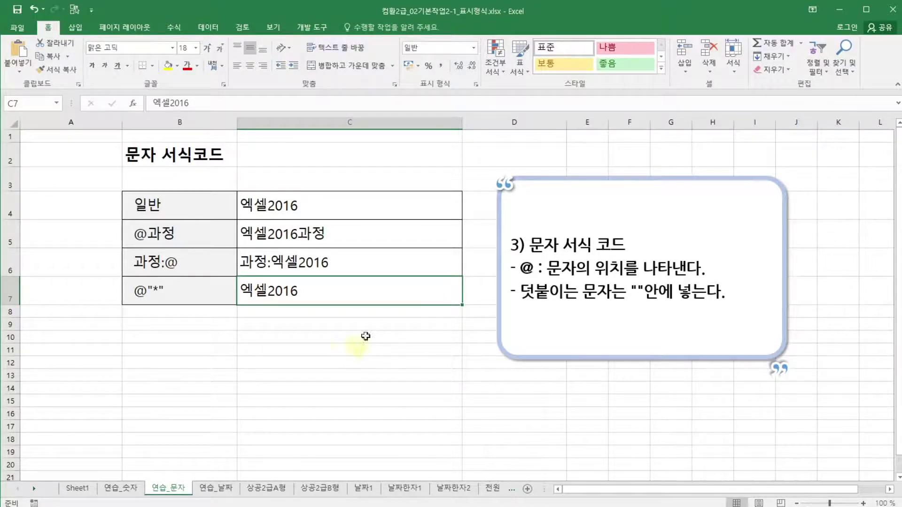
pyautogui.click(477, 84)
pyautogui.click(521, 291)
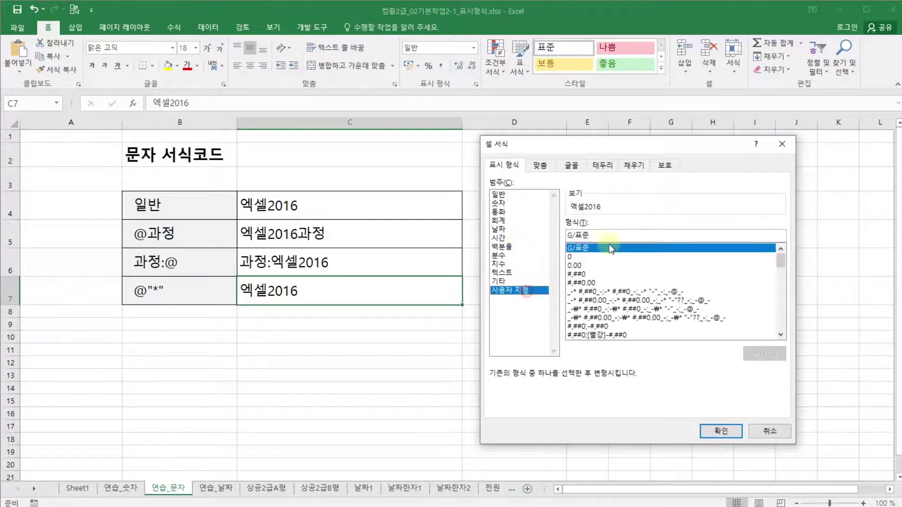
pyautogui.click(638, 231)
pyautogui.press('BackSpace')
pyautogui.press('BackSpace')
pyautogui.press('BackSpace')
pyautogui.press('BackSpace')
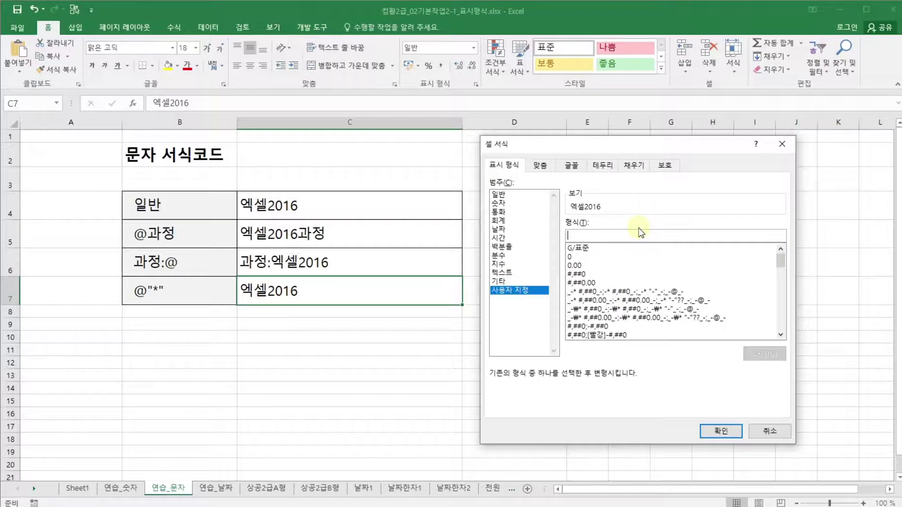
pyautogui.write('@*')
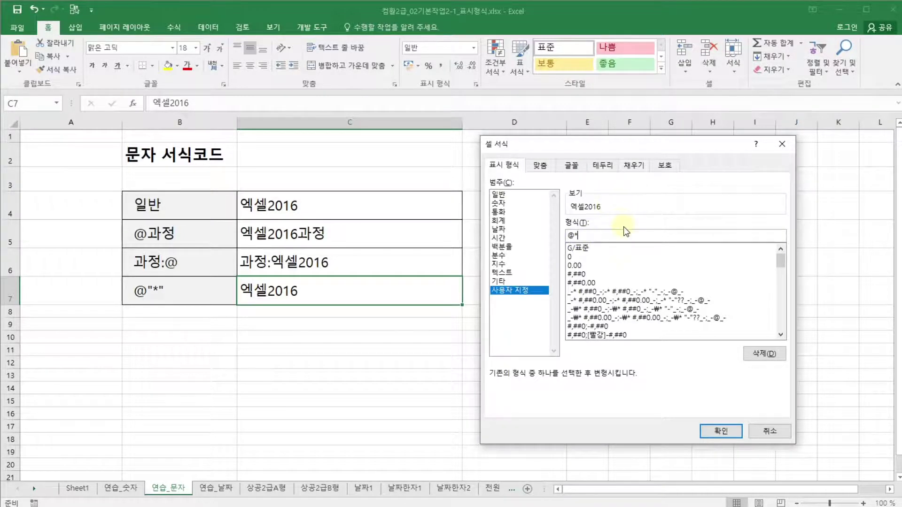
pyautogui.press('BackSpace')
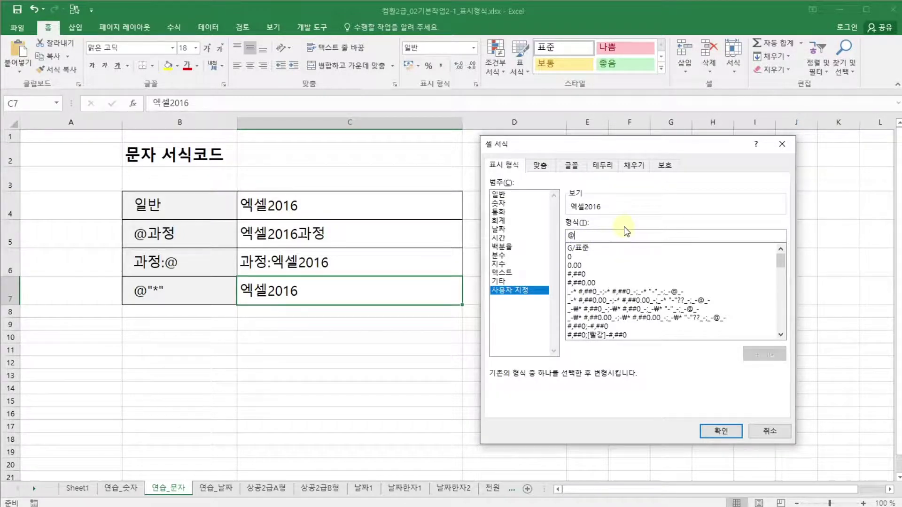
pyautogui.write('"')
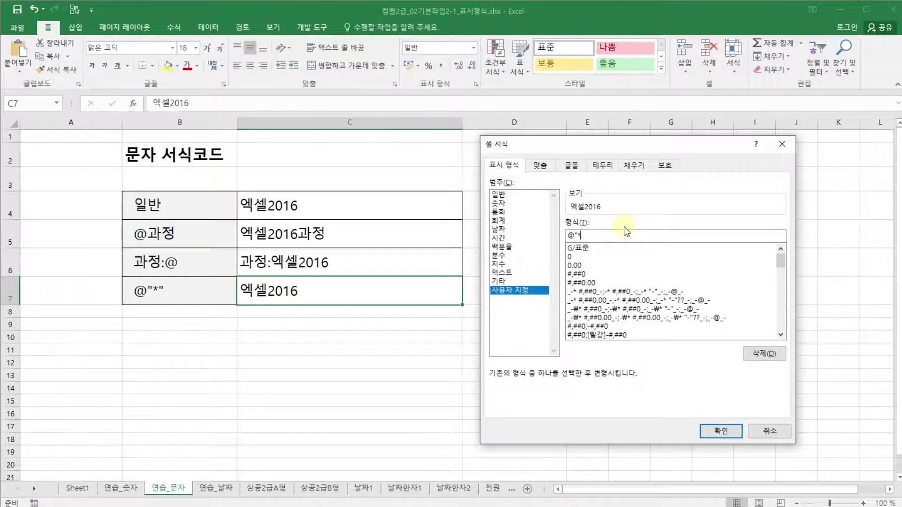
pyautogui.write('*"')
pyautogui.click(733, 436)
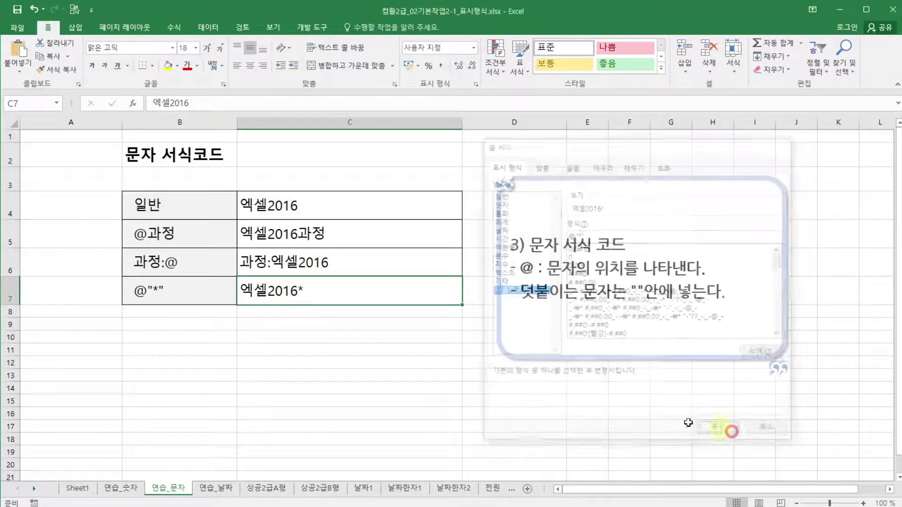
pyautogui.click(345, 337)
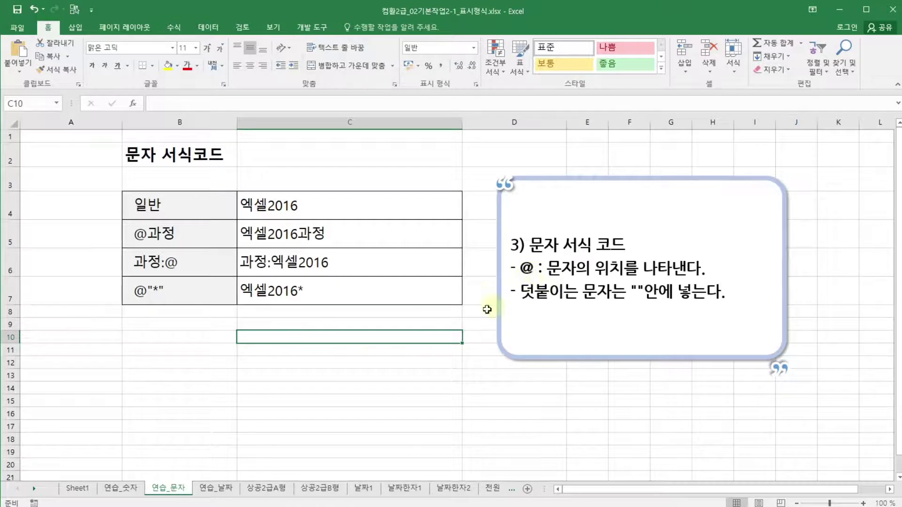
pyautogui.click(419, 347)
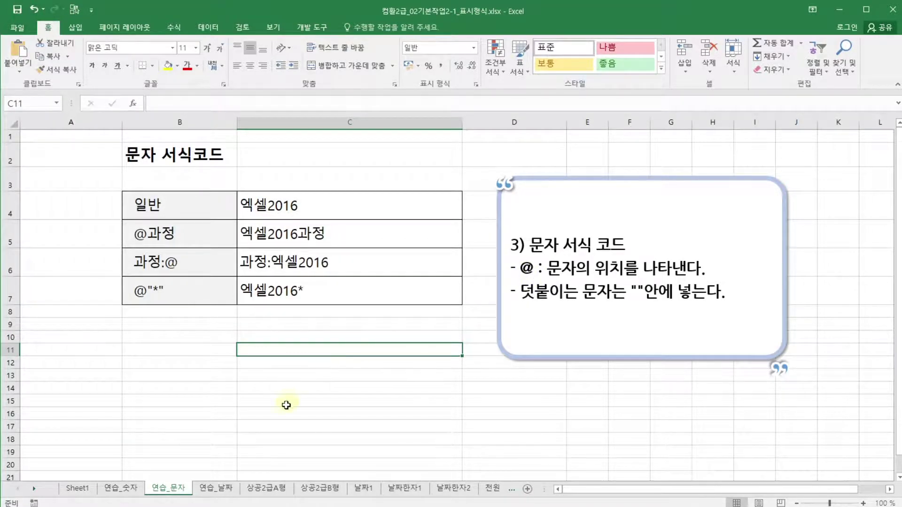
# Step: Switch to the 연습_날짜 sheet and examine the year, month, day and weekday format codes beside the sample dates
pyautogui.click(229, 489)
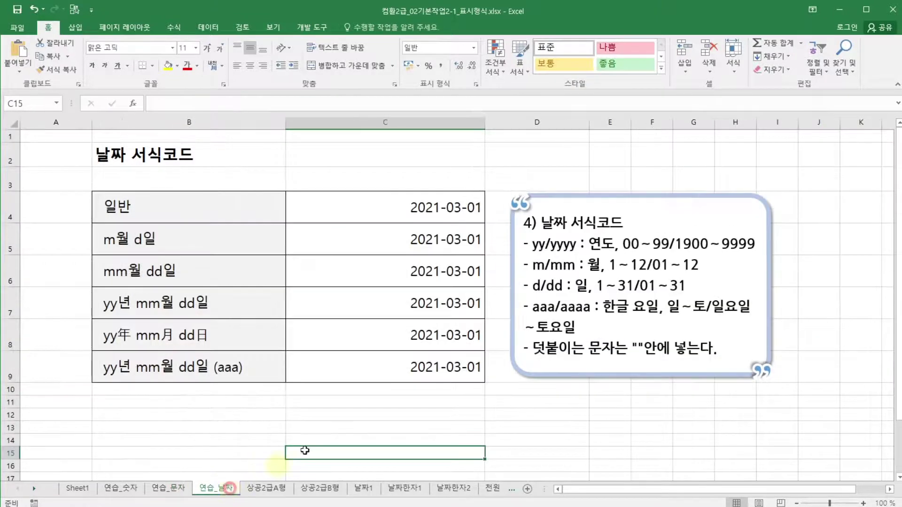
pyautogui.click(403, 416)
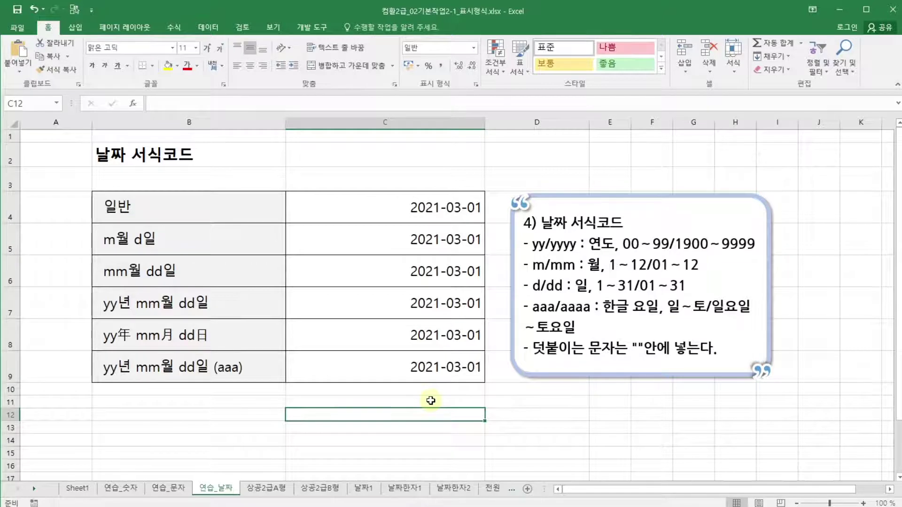
pyautogui.click(431, 401)
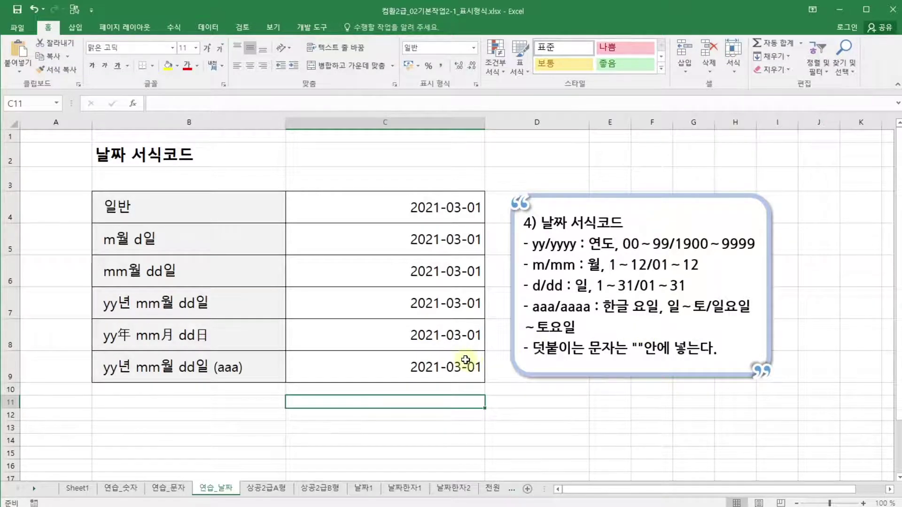
pyautogui.click(464, 362)
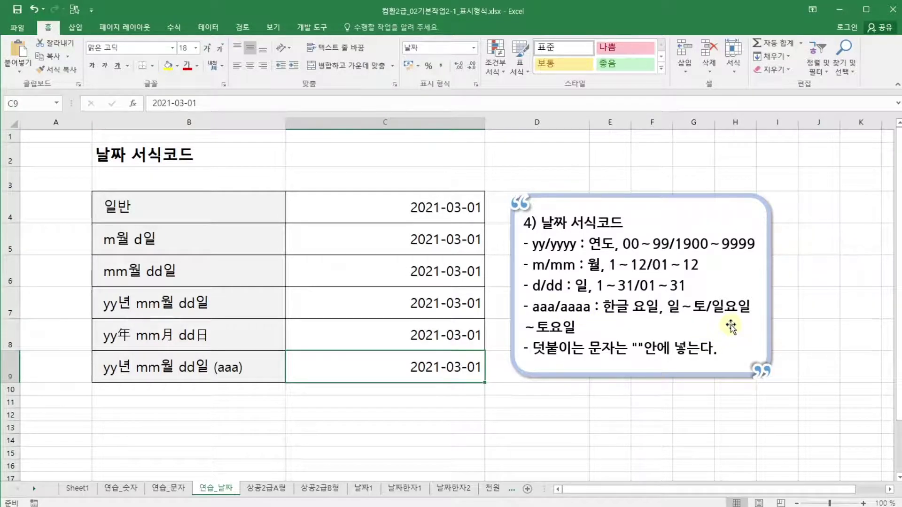
pyautogui.click(518, 387)
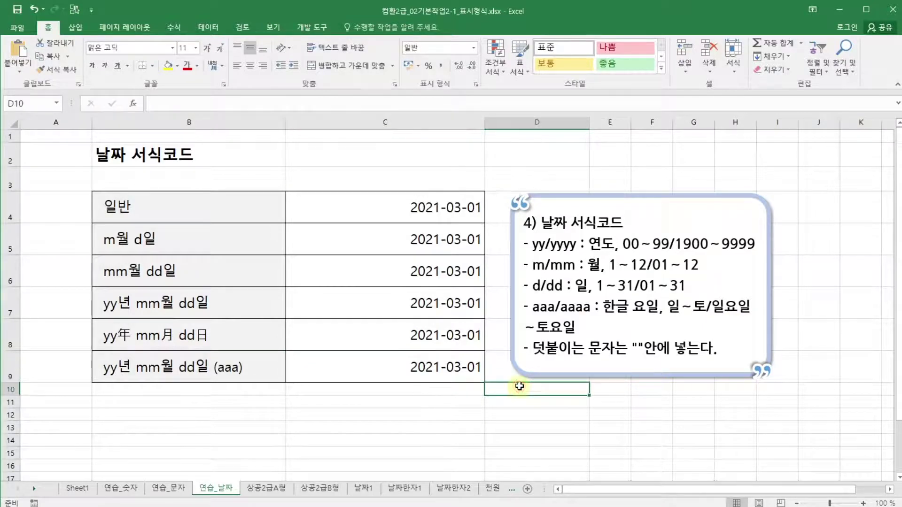
# Step: Apply the custom date format code m"월" d"일" to cell C5 and check the underlying date against its display
pyautogui.click(406, 203)
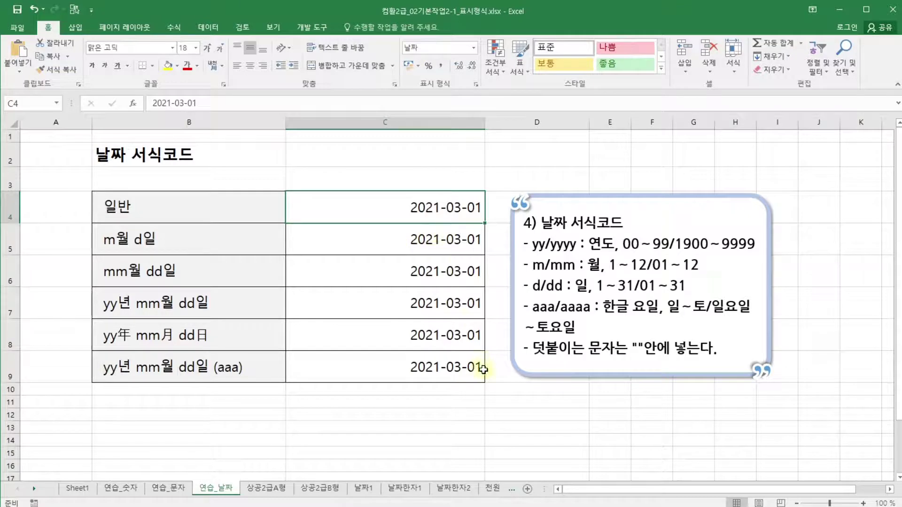
pyautogui.click(413, 238)
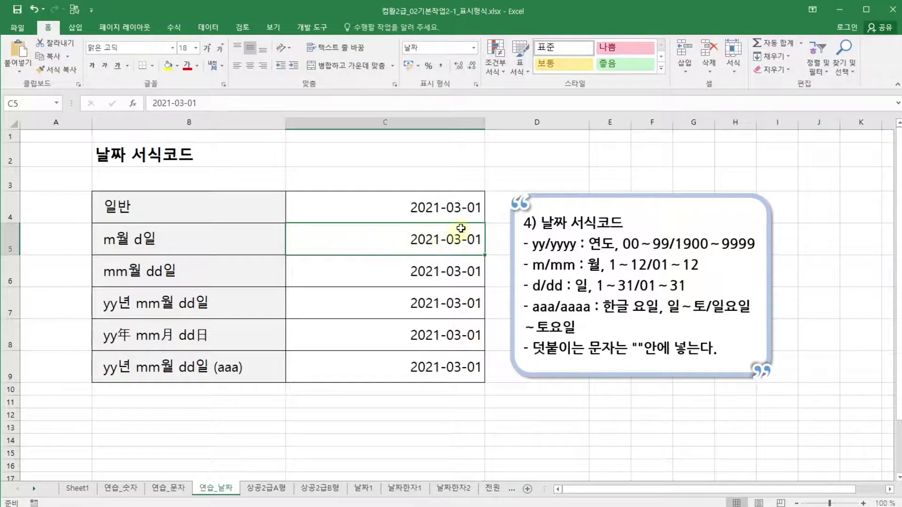
pyautogui.click(475, 85)
pyautogui.moveTo(543, 146); pyautogui.dragTo(583, 144)
pyautogui.click(560, 291)
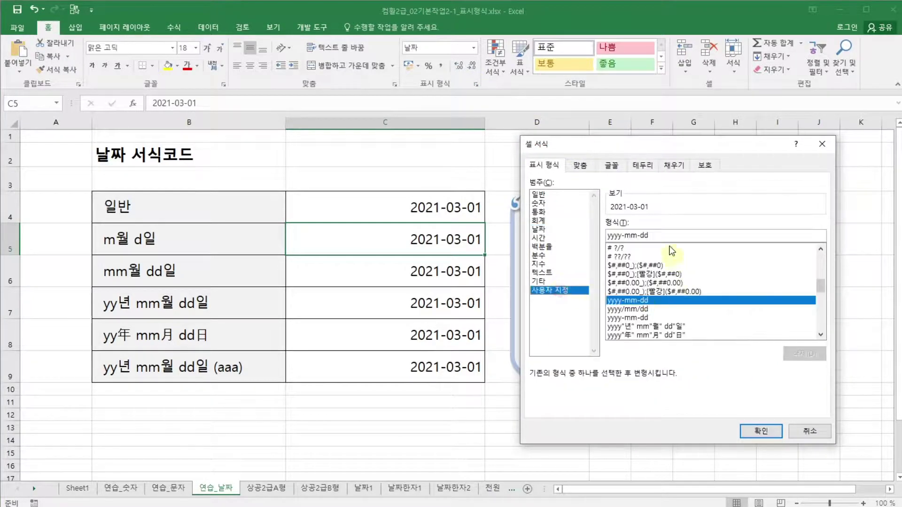
pyautogui.moveTo(666, 236); pyautogui.dragTo(578, 243)
pyautogui.press('Delete')
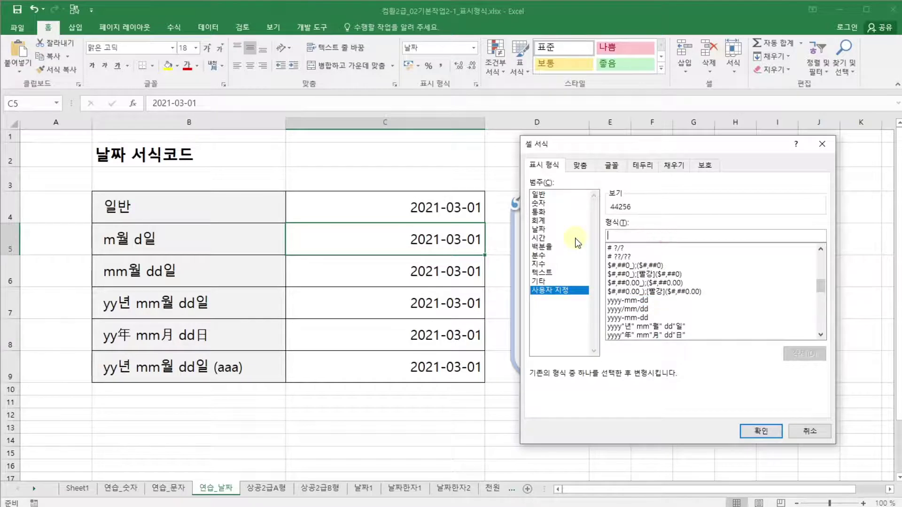
pyautogui.write('m"')
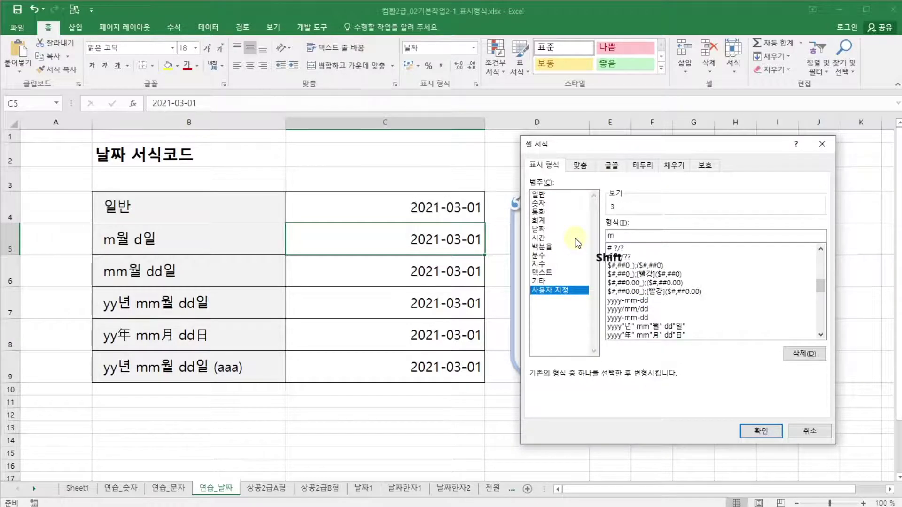
pyautogui.write('우')
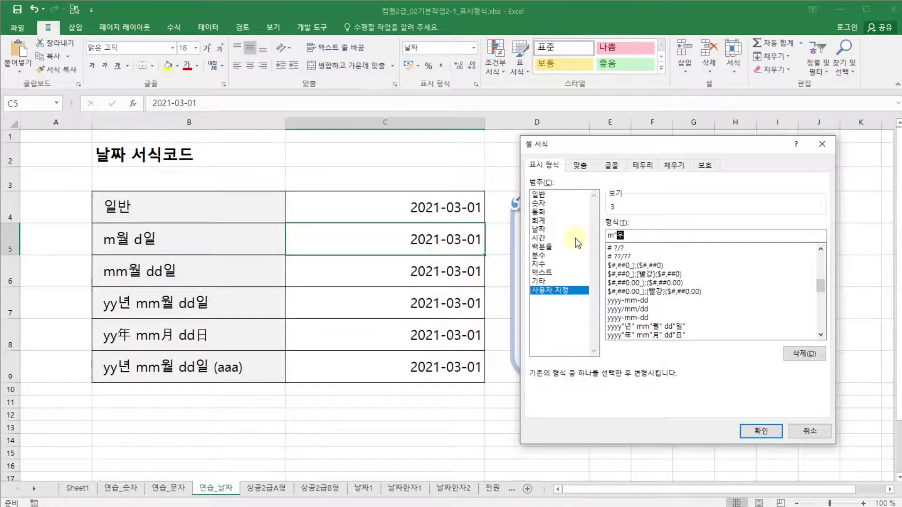
pyautogui.write('" d')
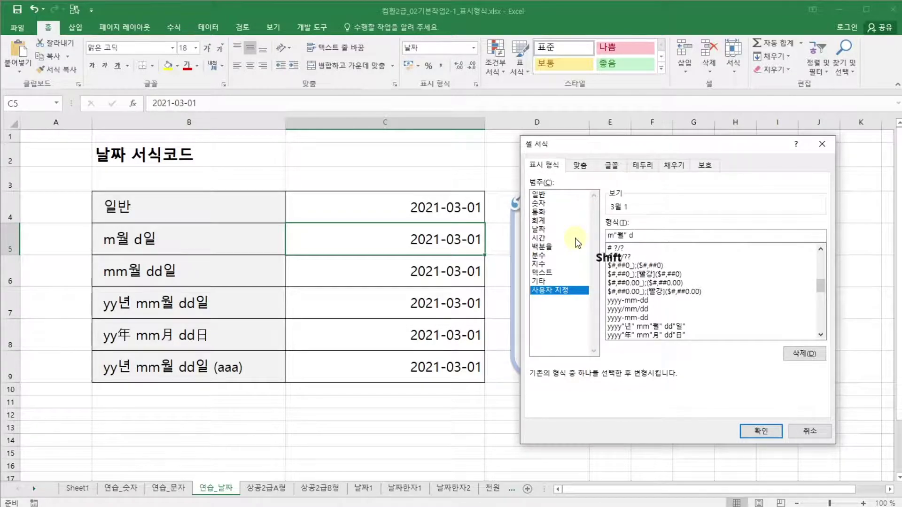
pyautogui.write('"일"')
pyautogui.click(762, 432)
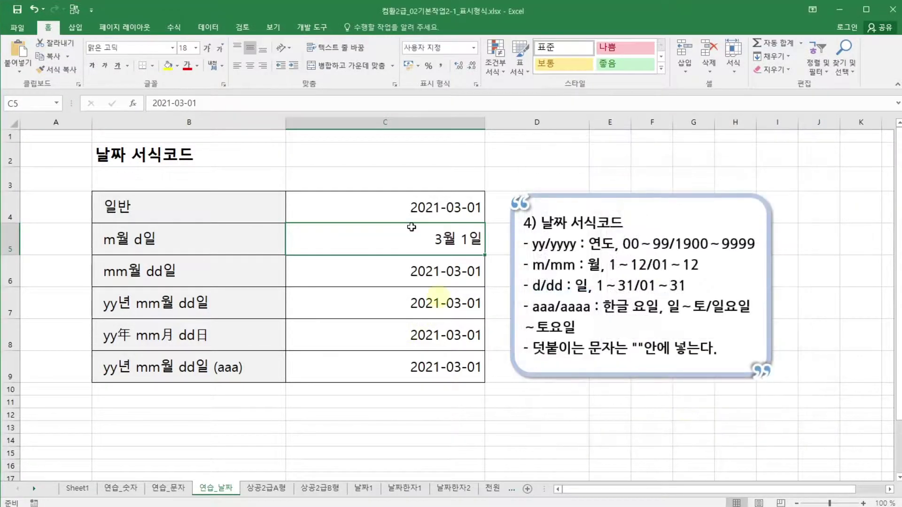
pyautogui.click(512, 404)
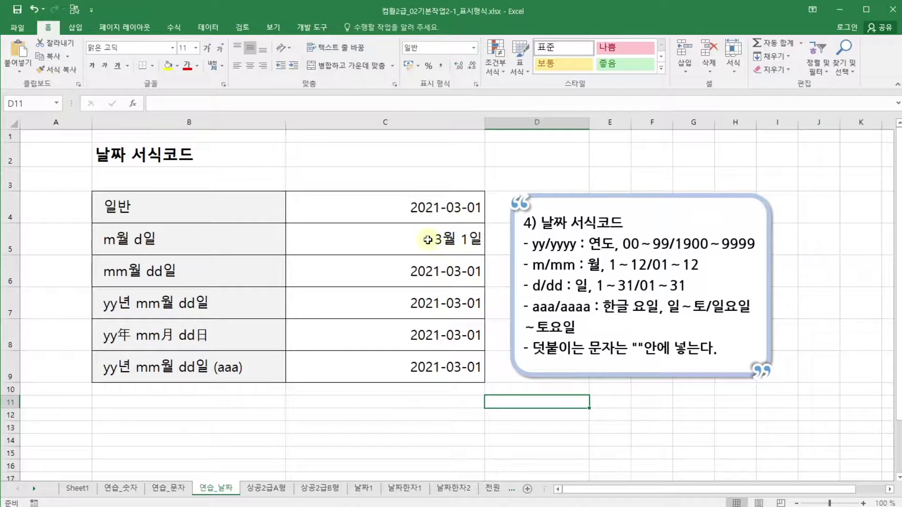
pyautogui.click(443, 250)
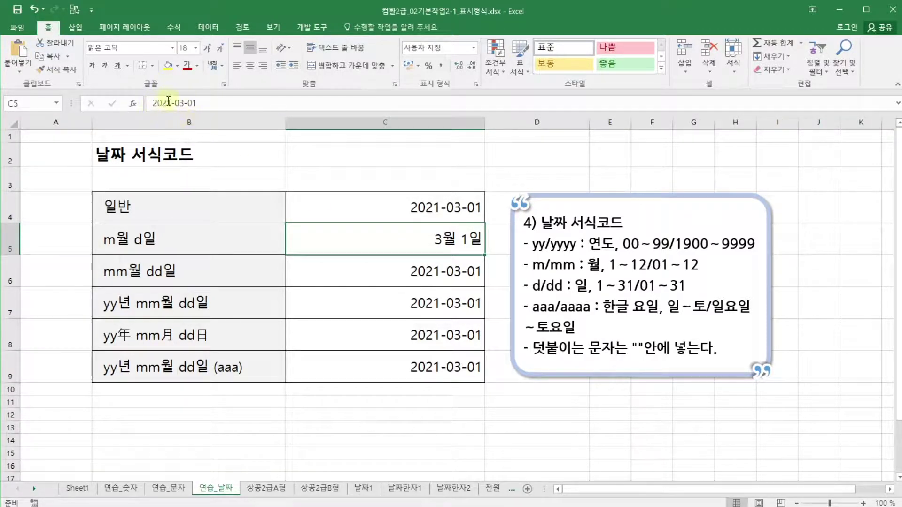
# Step: Replace the date format of cell C6 with the custom code mm"월" dd"일" for two-digit month and day
pyautogui.click(477, 275)
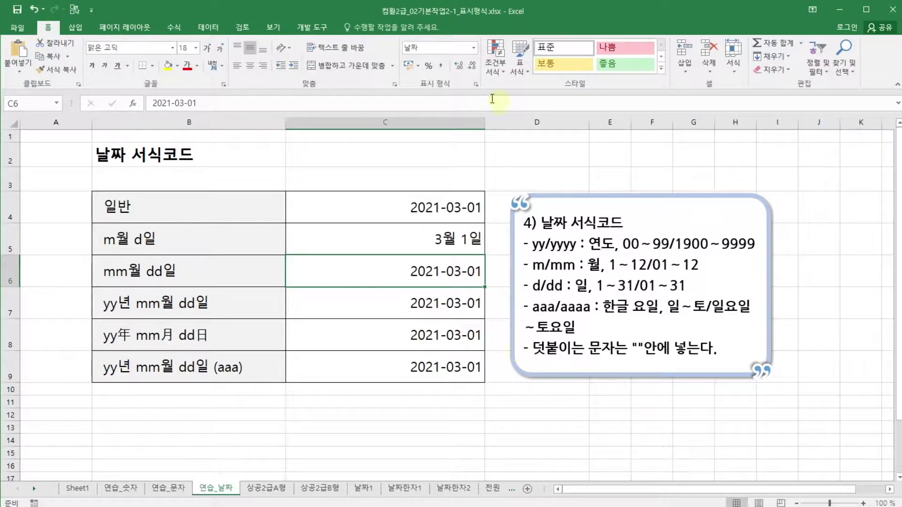
pyautogui.click(476, 83)
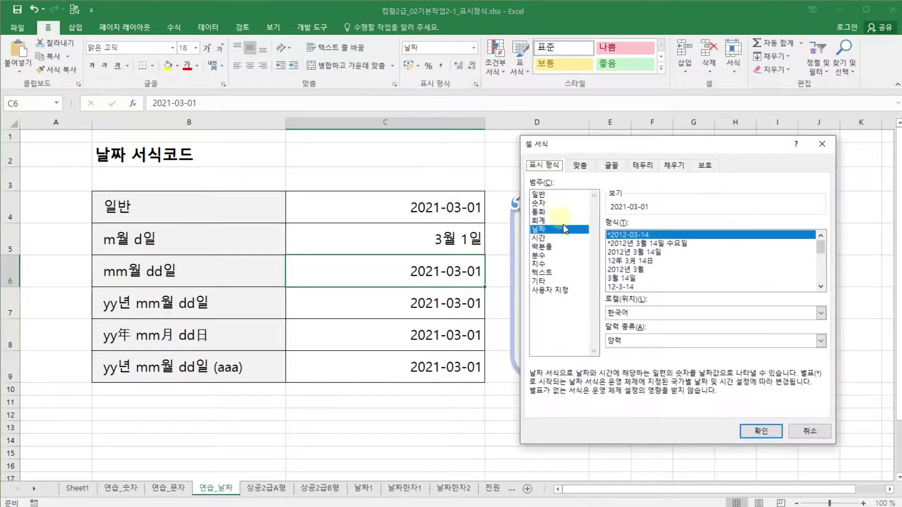
pyautogui.click(564, 290)
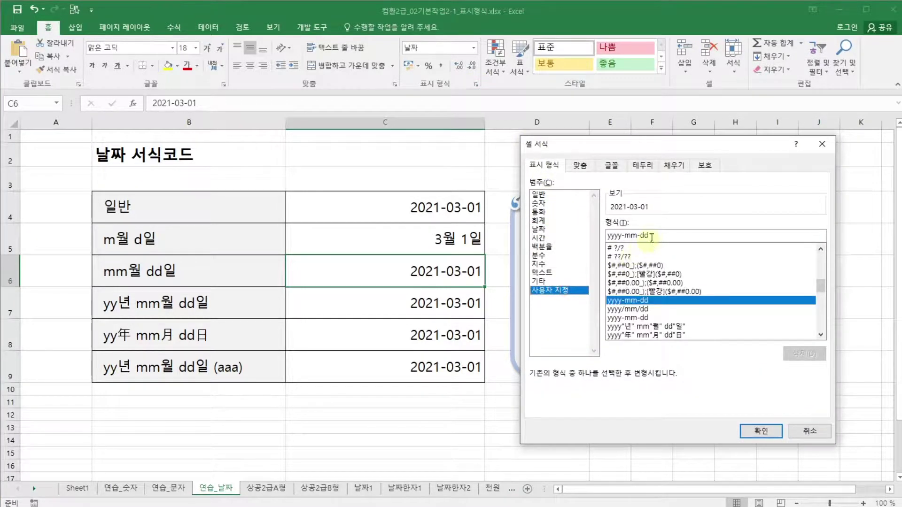
pyautogui.click(653, 238)
pyautogui.press('BackSpace')
pyautogui.press('BackSpace')
pyautogui.press('BackSpace')
pyautogui.press('BackSpace')
pyautogui.press('BackSpace')
pyautogui.press('BackSpace')
pyautogui.press('BackSpace')
pyautogui.press('BackSpace')
pyautogui.press('BackSpace')
pyautogui.press('BackSpace')
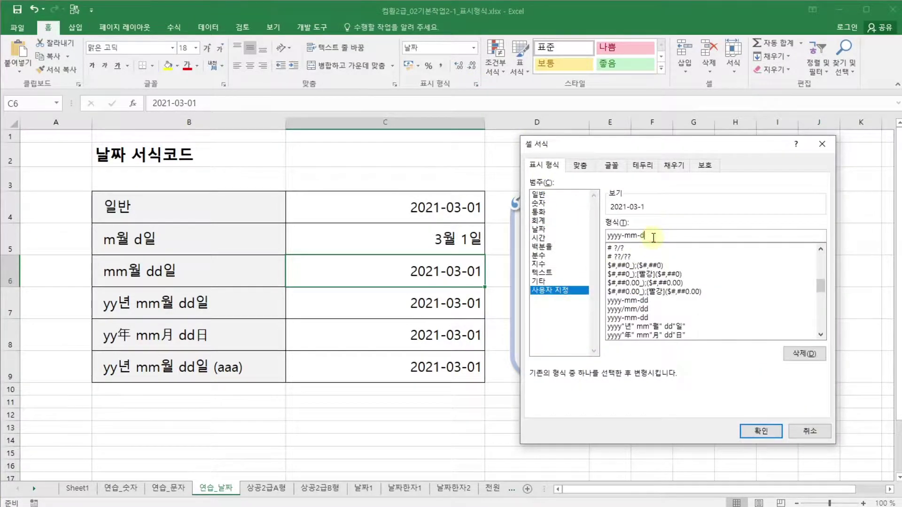
pyautogui.write('mm')
pyautogui.write('"')
pyautogui.write('dnj')
pyautogui.write('월"')
pyautogui.write(' dd')
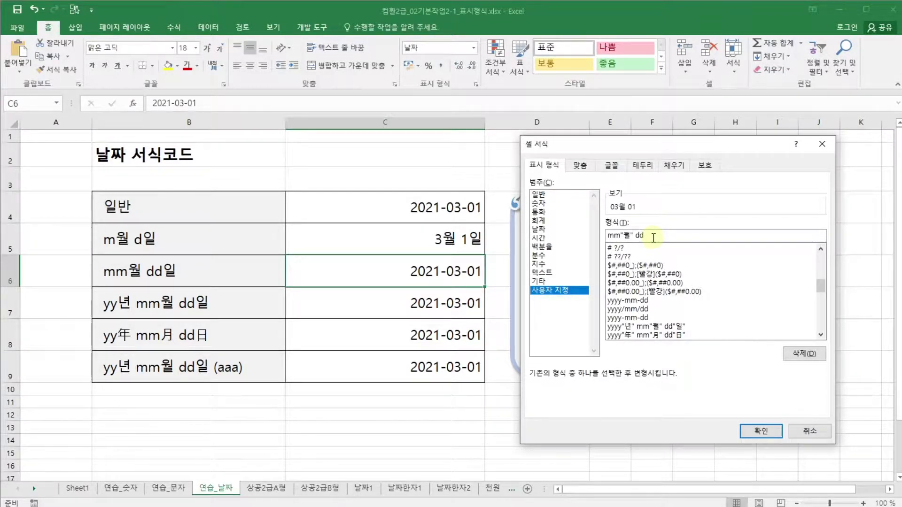
pyautogui.write('"ㅇ')
pyautogui.write('"일"')
pyautogui.click(762, 433)
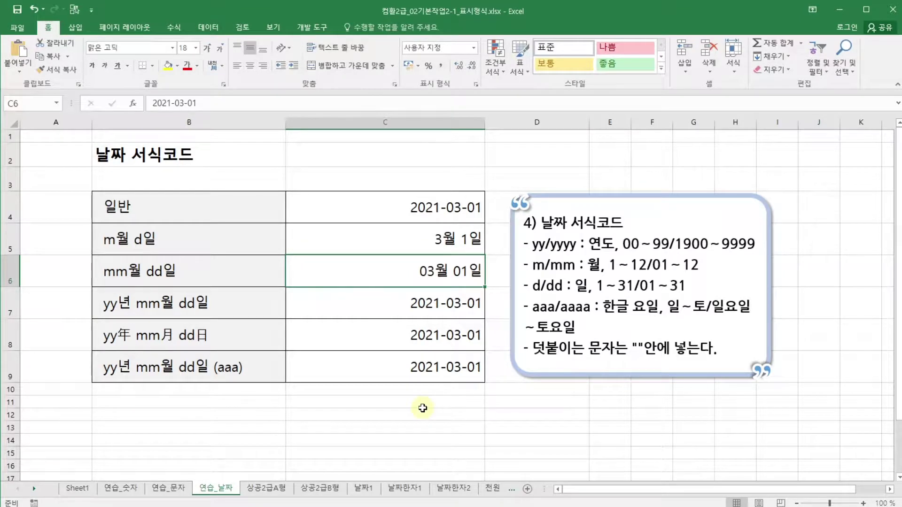
# Step: Apply the custom format code yy"년" mm"월" dd"일" to cell C7 to include the two-digit year
pyautogui.click(406, 308)
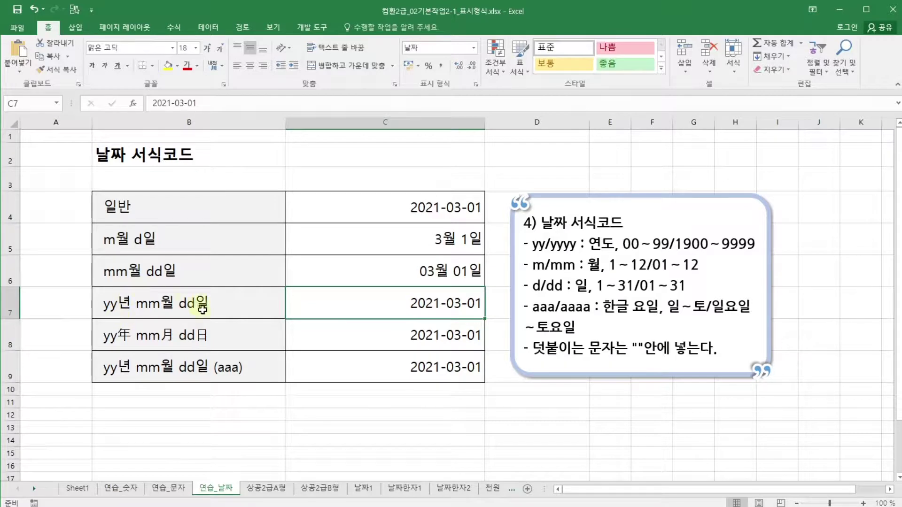
pyautogui.click(477, 85)
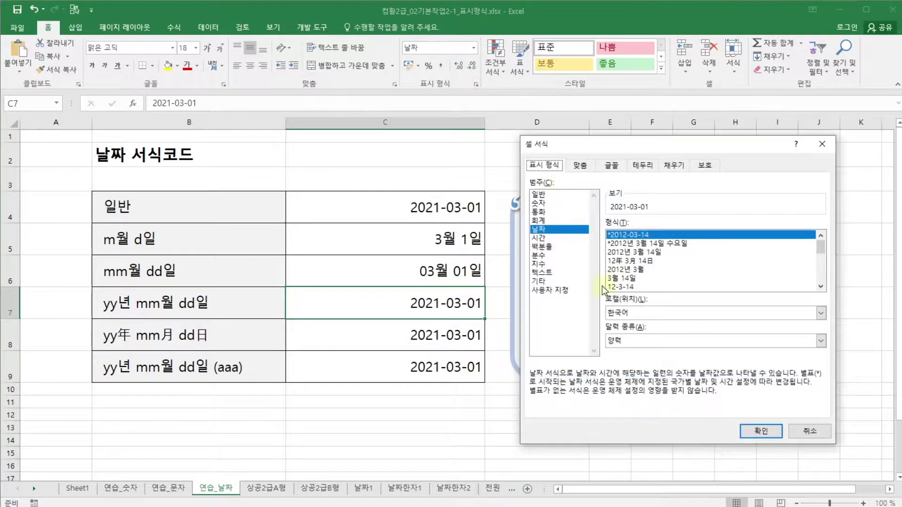
pyautogui.click(560, 290)
pyautogui.moveTo(662, 236); pyautogui.dragTo(575, 229)
pyautogui.write('yy')
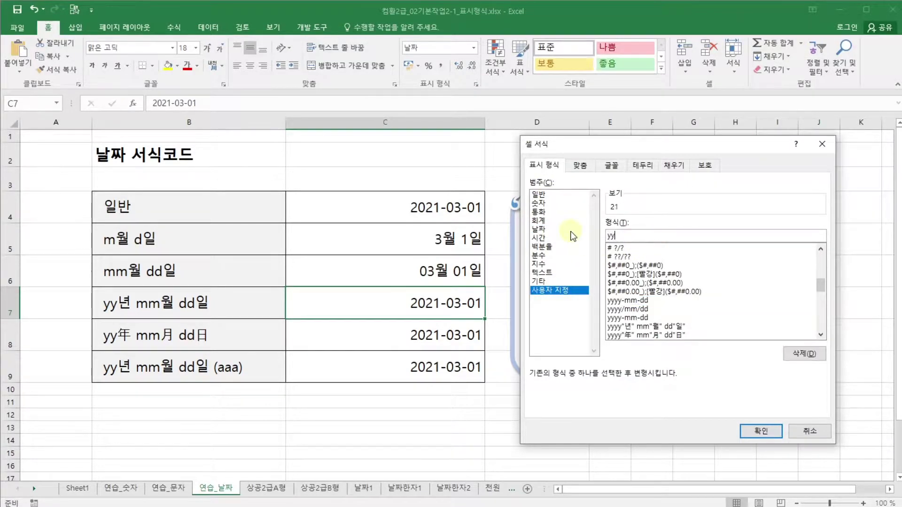
pyautogui.write('"년" ')
pyautogui.write('dd')
pyautogui.press('BackSpace')
pyautogui.press('BackSpace')
pyautogui.write('mm"월" dd"')
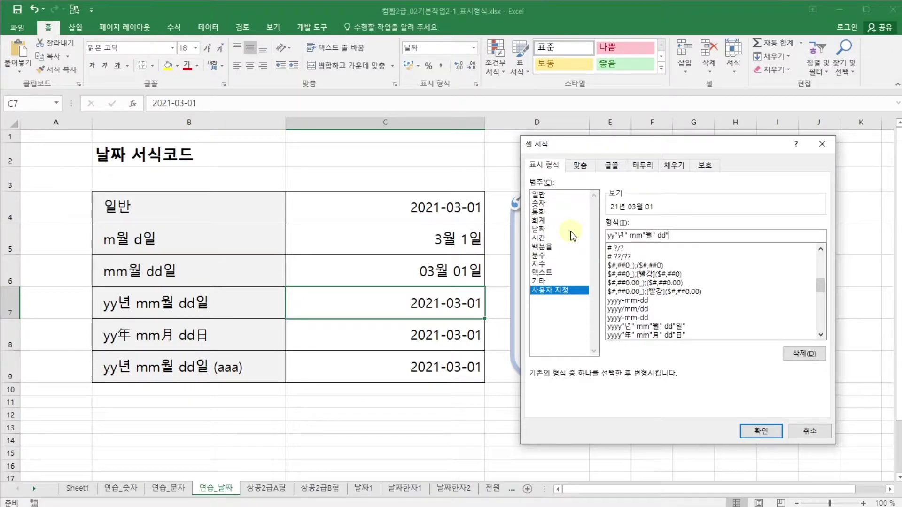
pyautogui.write('d"')
pyautogui.click(775, 433)
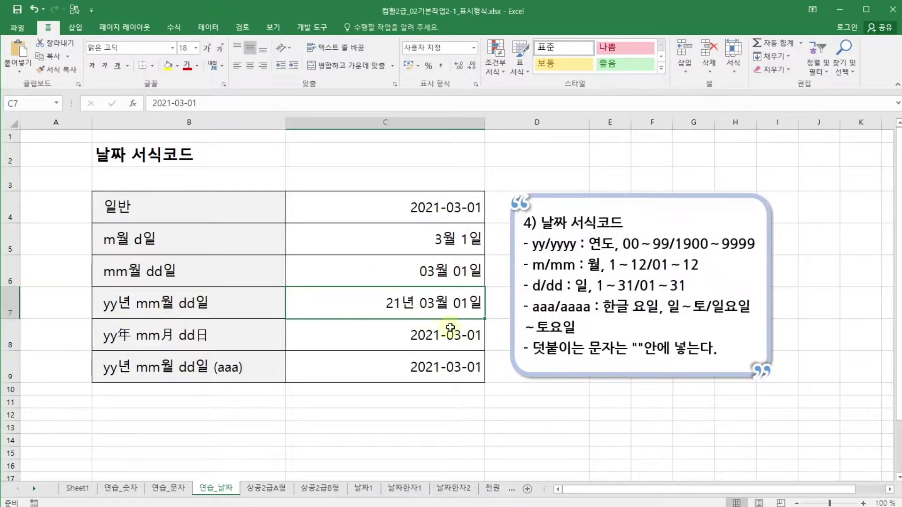
# Step: Replace cell C8's format code with a custom code starting yy"年", converting 년 to its Hanja character
pyautogui.click(468, 333)
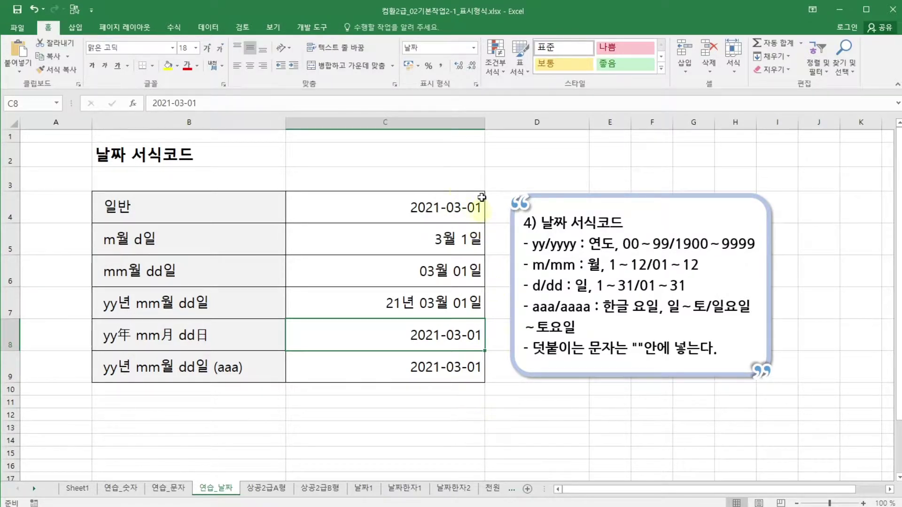
pyautogui.click(476, 85)
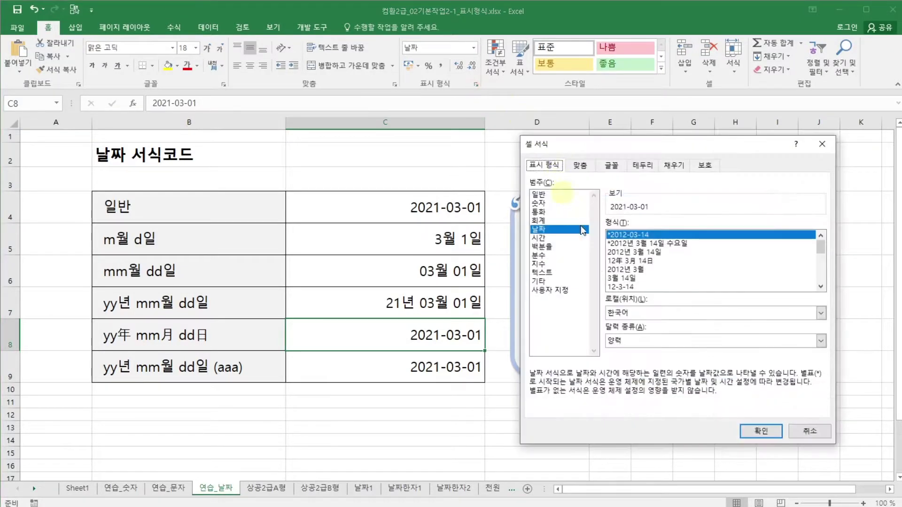
pyautogui.click(569, 288)
pyautogui.moveTo(657, 235); pyautogui.dragTo(551, 221)
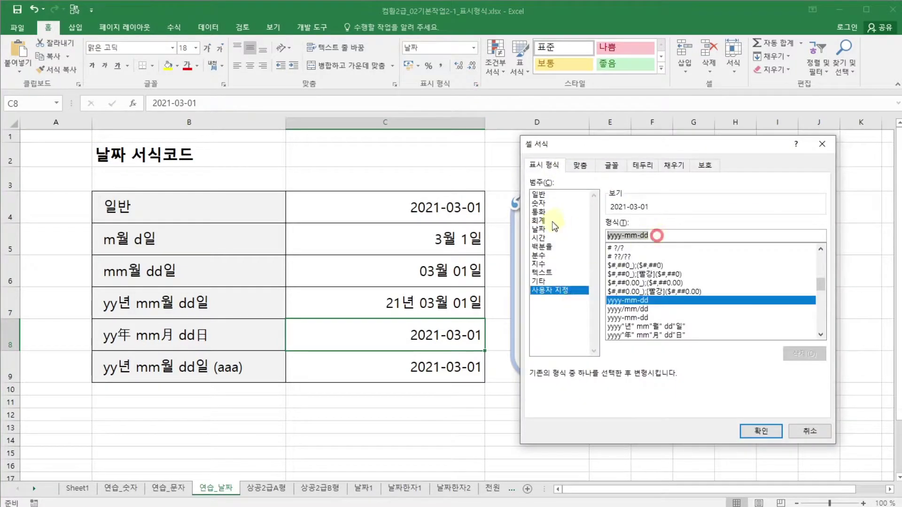
pyautogui.press('BackSpace')
pyautogui.write('yy')
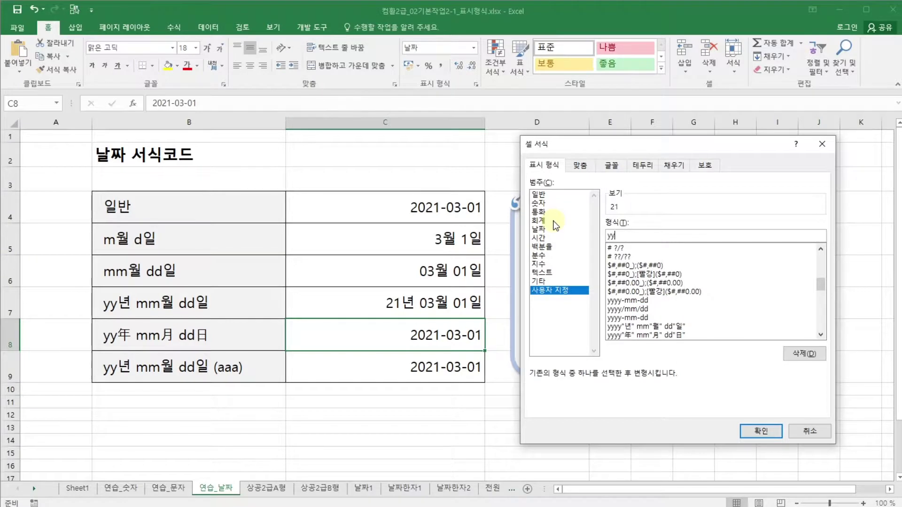
pyautogui.write('"녀')
pyautogui.press('Hangul_Hanja')
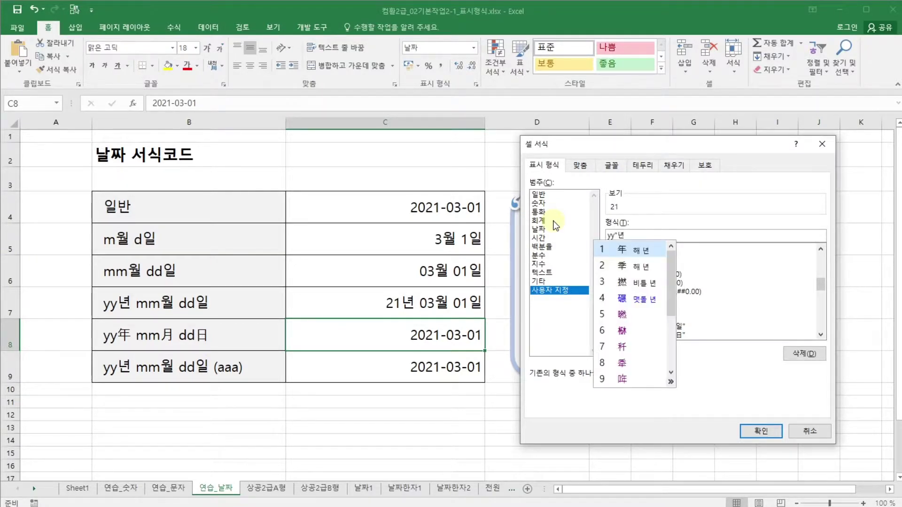
pyautogui.press('Escape')
pyautogui.press('Hangul_Hanja')
pyautogui.press('Return')
pyautogui.write('"')
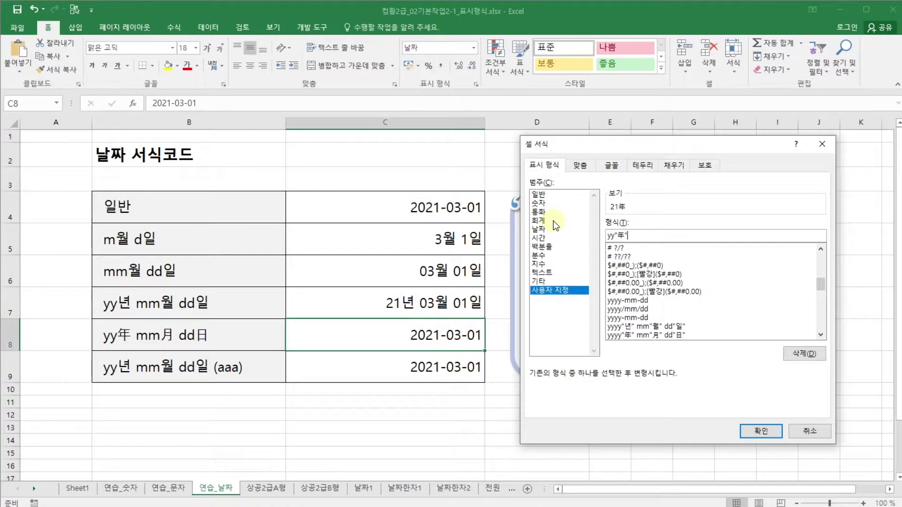
# Step: Complete cell C8's custom format code with mm"月" dd"日", converting 월 and 일 to Hanja, and apply it
pyautogui.write(' mm"월')
pyautogui.press('Hangul_Hanja')
pyautogui.press('Return')
pyautogui.write('"月')
pyautogui.write(' dd"')
pyautogui.write('이')
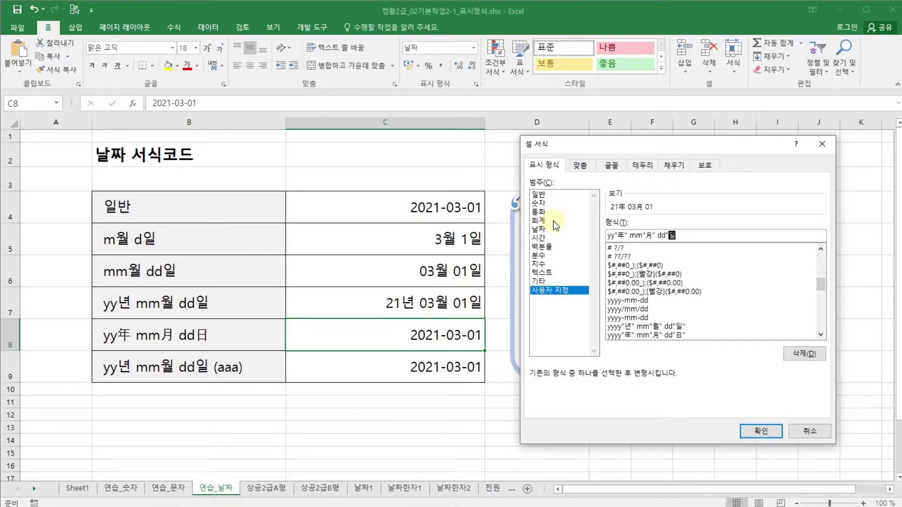
pyautogui.press('Hangul_Hanja')
pyautogui.press('Return')
pyautogui.write('"')
pyautogui.click(768, 432)
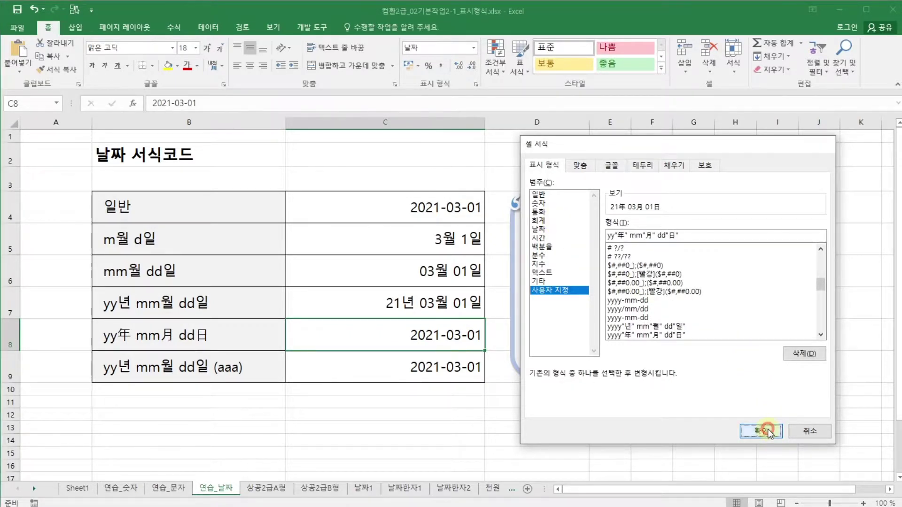
pyautogui.click(514, 412)
# Step: Apply the custom format code yy년 mm월 dd일 (aaa) to cell C9 to add the short Korean weekday in parentheses
pyautogui.click(436, 380)
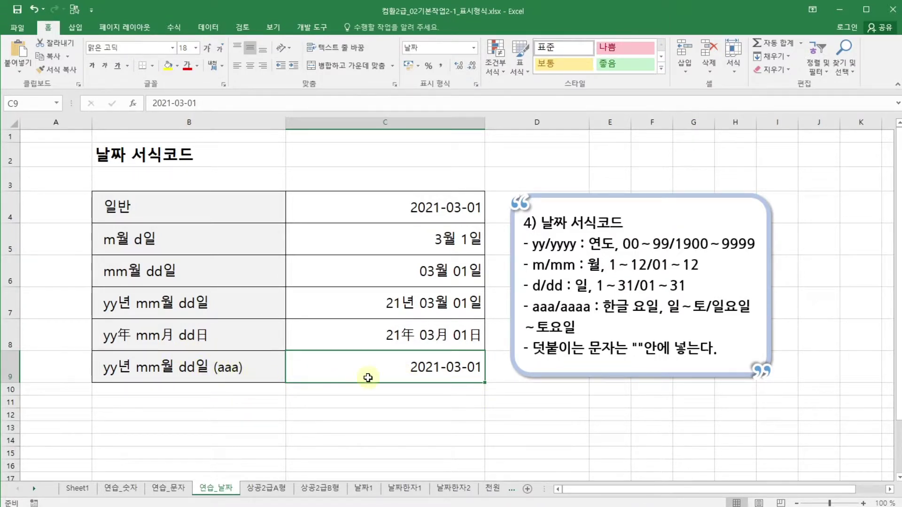
pyautogui.click(475, 84)
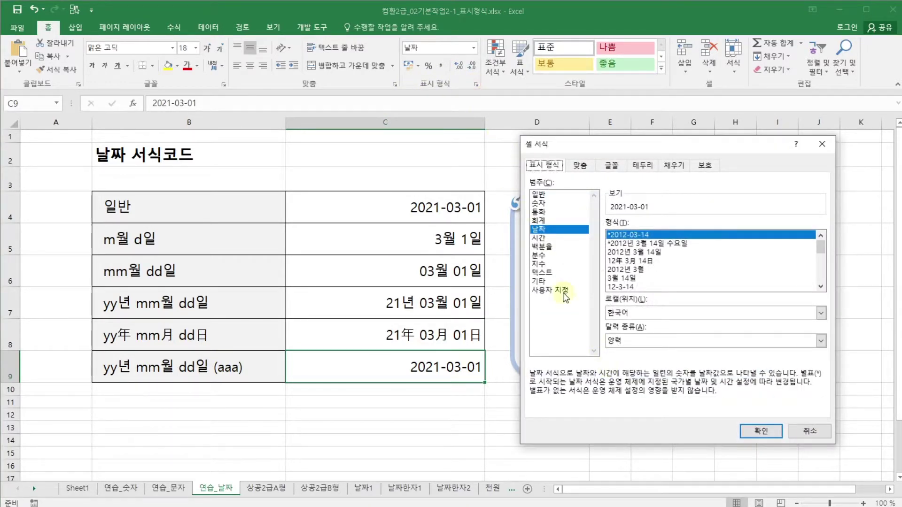
pyautogui.click(563, 293)
pyautogui.click(677, 239)
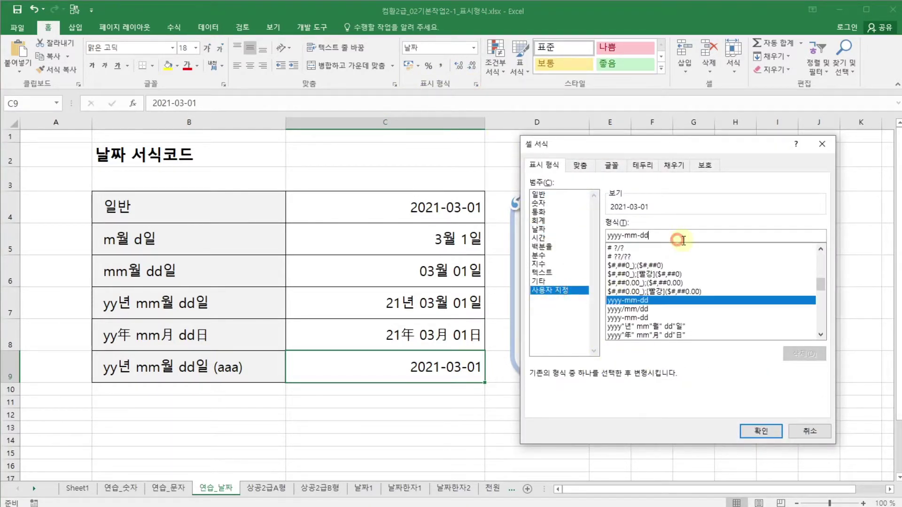
pyautogui.press('BackSpace')
pyautogui.press('BackSpace')
pyautogui.press('BackSpace')
pyautogui.press('BackSpace')
pyautogui.press('BackSpace')
pyautogui.press('BackSpace')
pyautogui.press('BackSpace')
pyautogui.press('BackSpace')
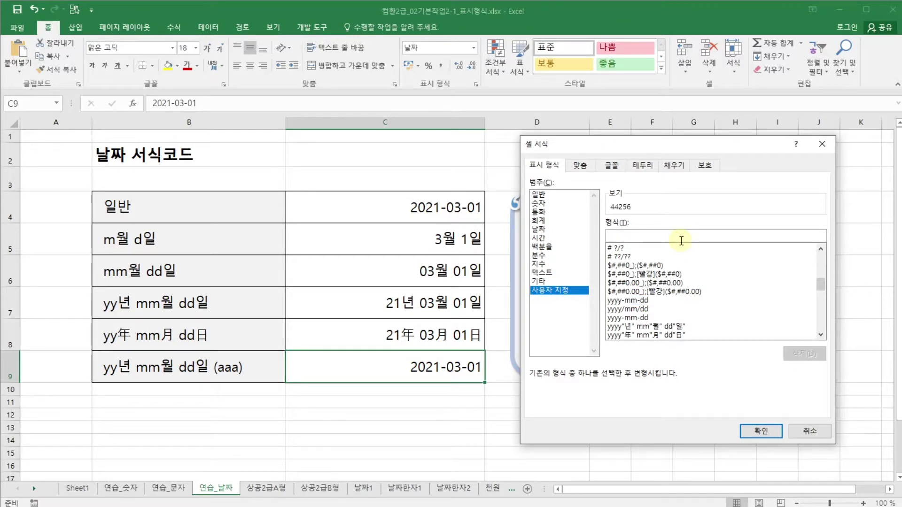
pyautogui.write('yy년 ')
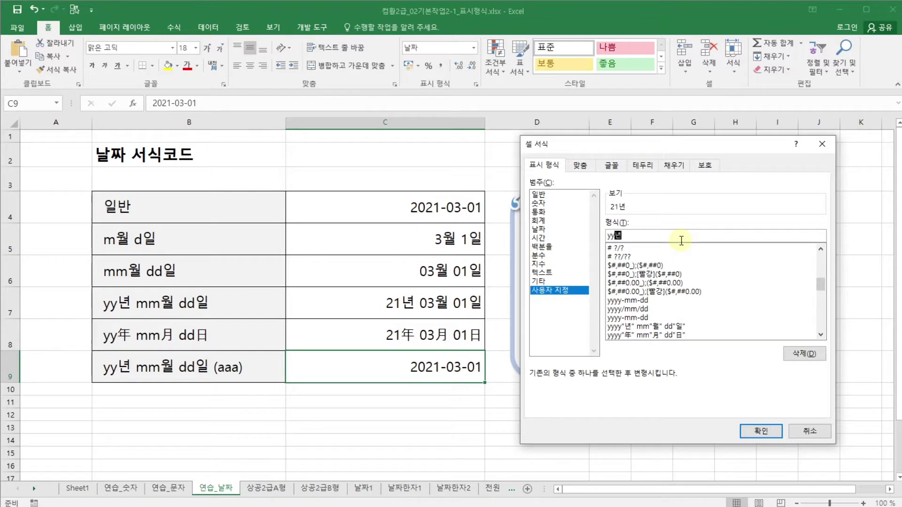
pyautogui.write('mm월 dd일 ')
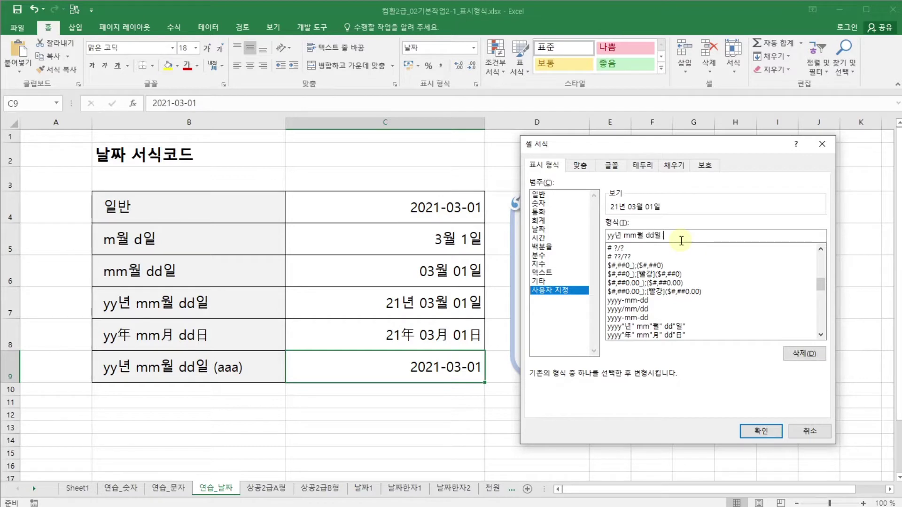
pyautogui.write('(aaa)')
pyautogui.click(738, 427)
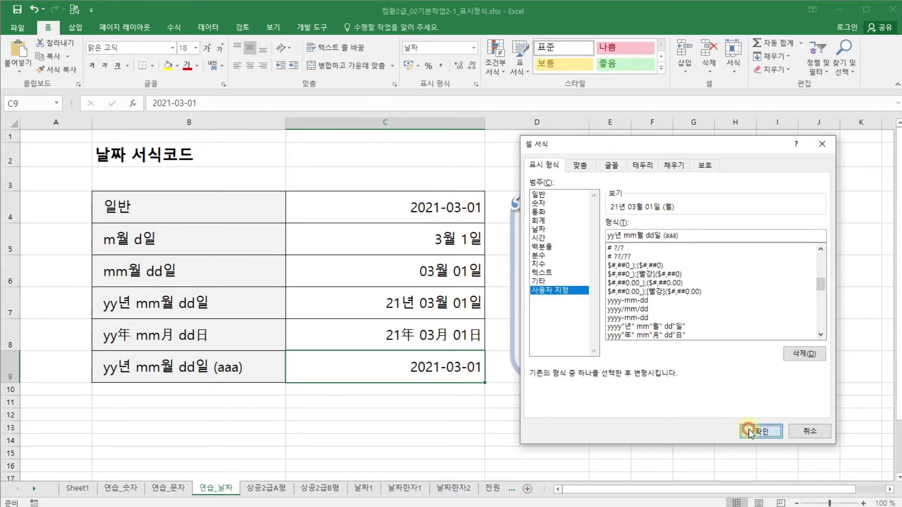
pyautogui.click(520, 399)
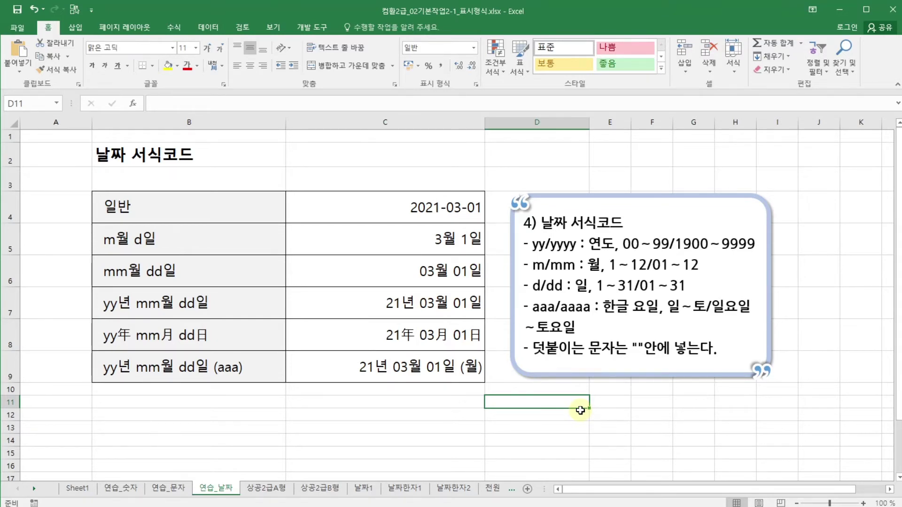
# Step: Review the finished formats on the 연습_숫자 and 연습_문자 sheets, ending back on the 연습_날짜 sheet
pyautogui.click(126, 493)
pyautogui.click(161, 492)
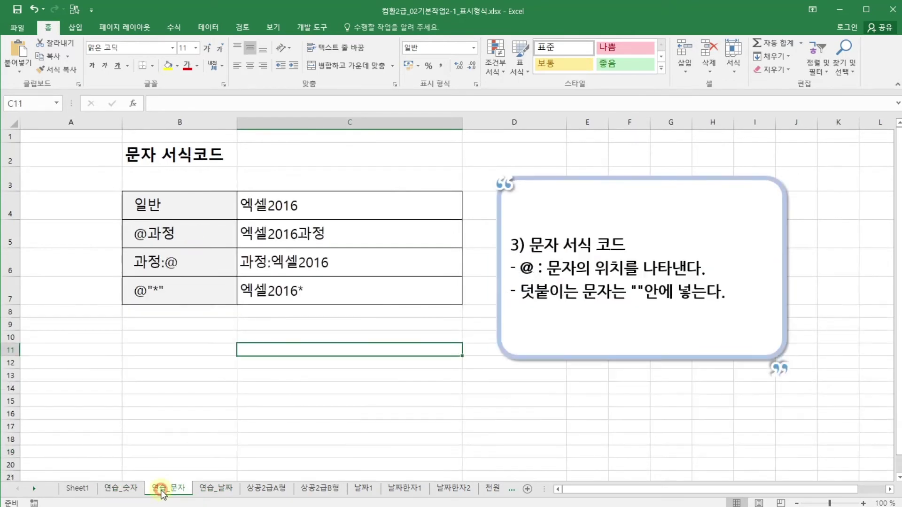
pyautogui.click(222, 490)
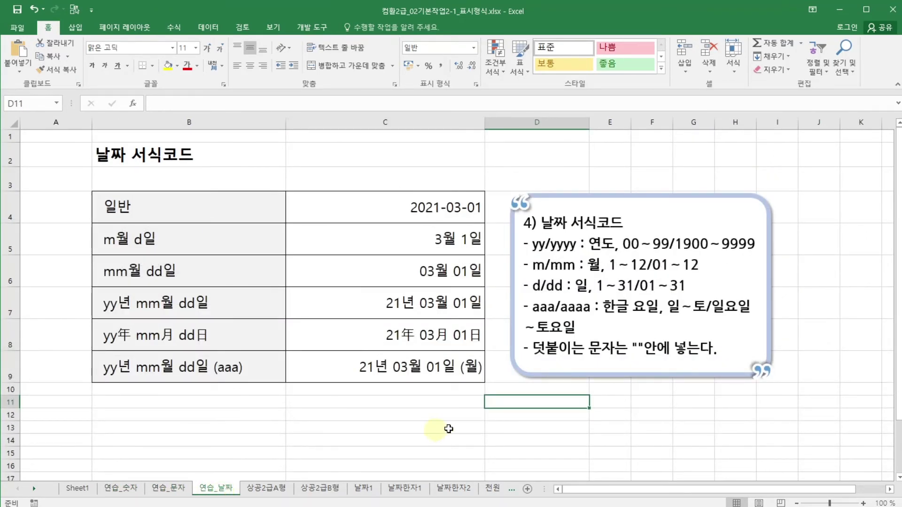
pyautogui.click(544, 420)
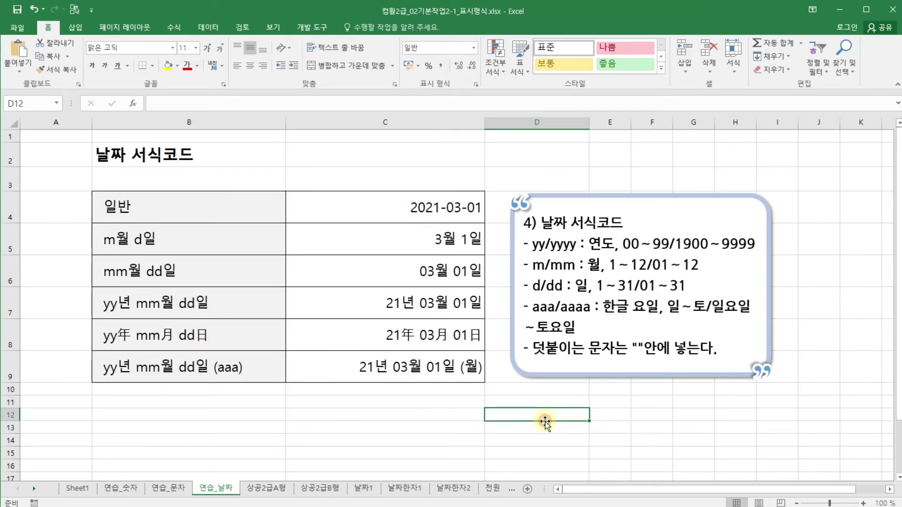